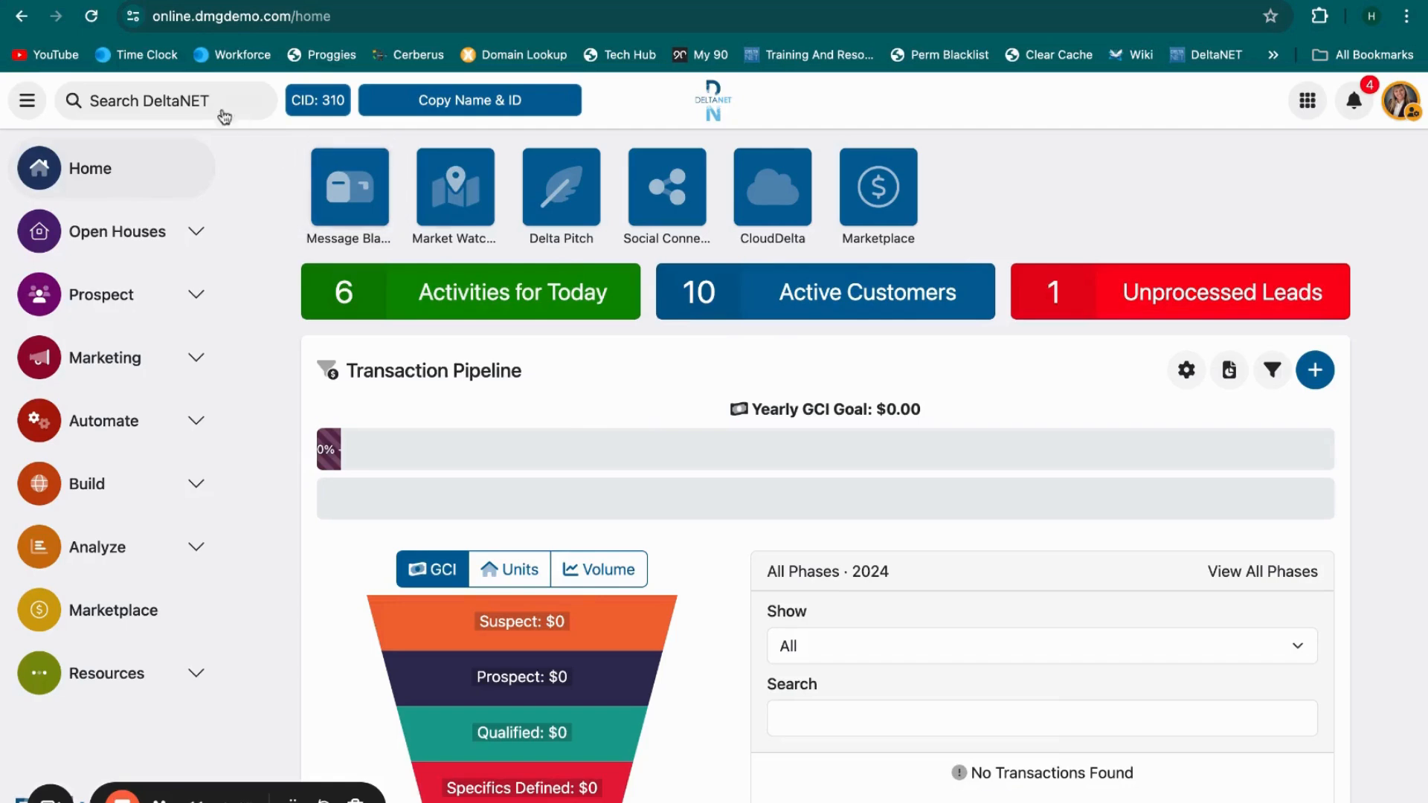
Step: Find the Reviews page by searching for "review" and approve the first pending review
{"action": "left_click", "coordinate": [209, 101]}
{"action": "type", "text": "review"}
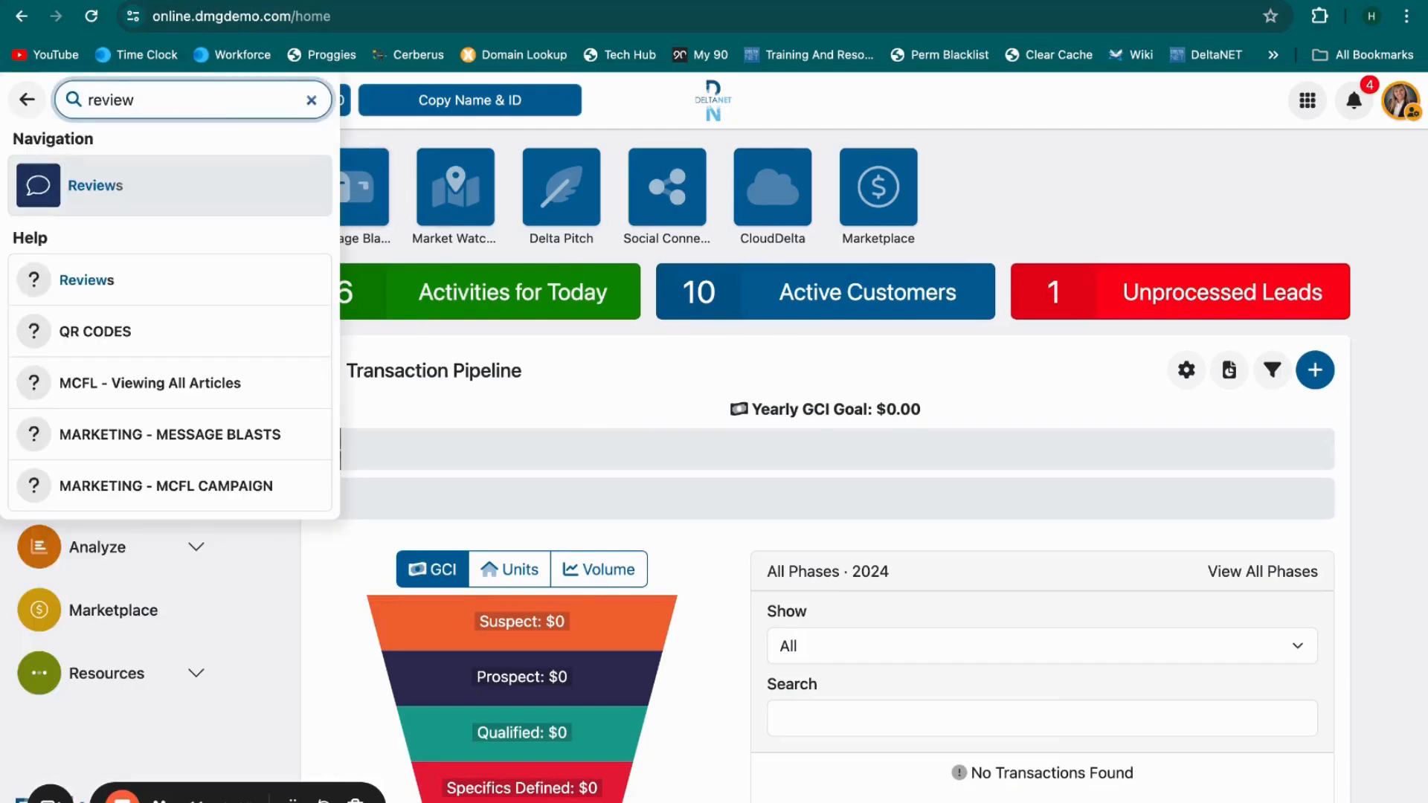
{"action": "left_click", "coordinate": [129, 190]}
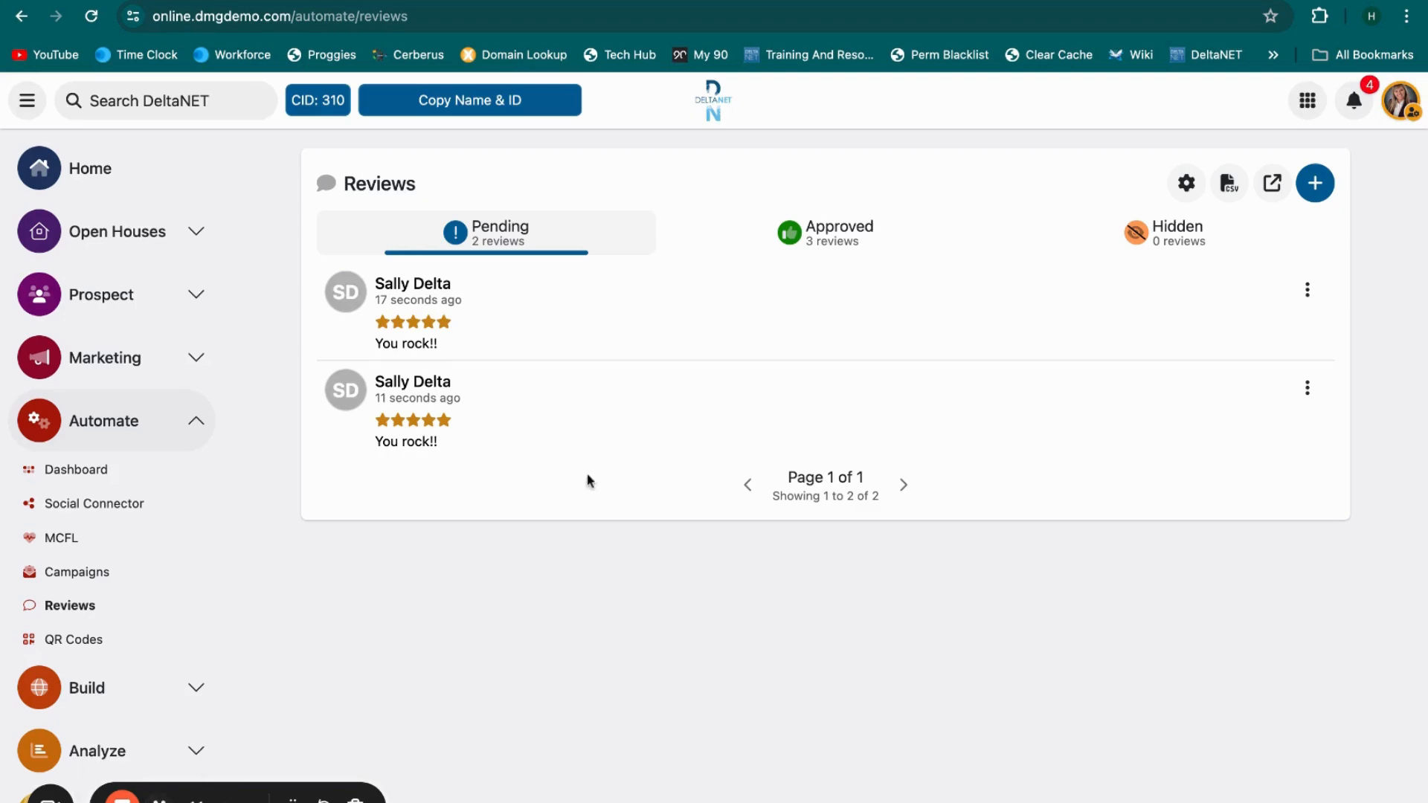
{"action": "left_click", "coordinate": [1308, 292]}
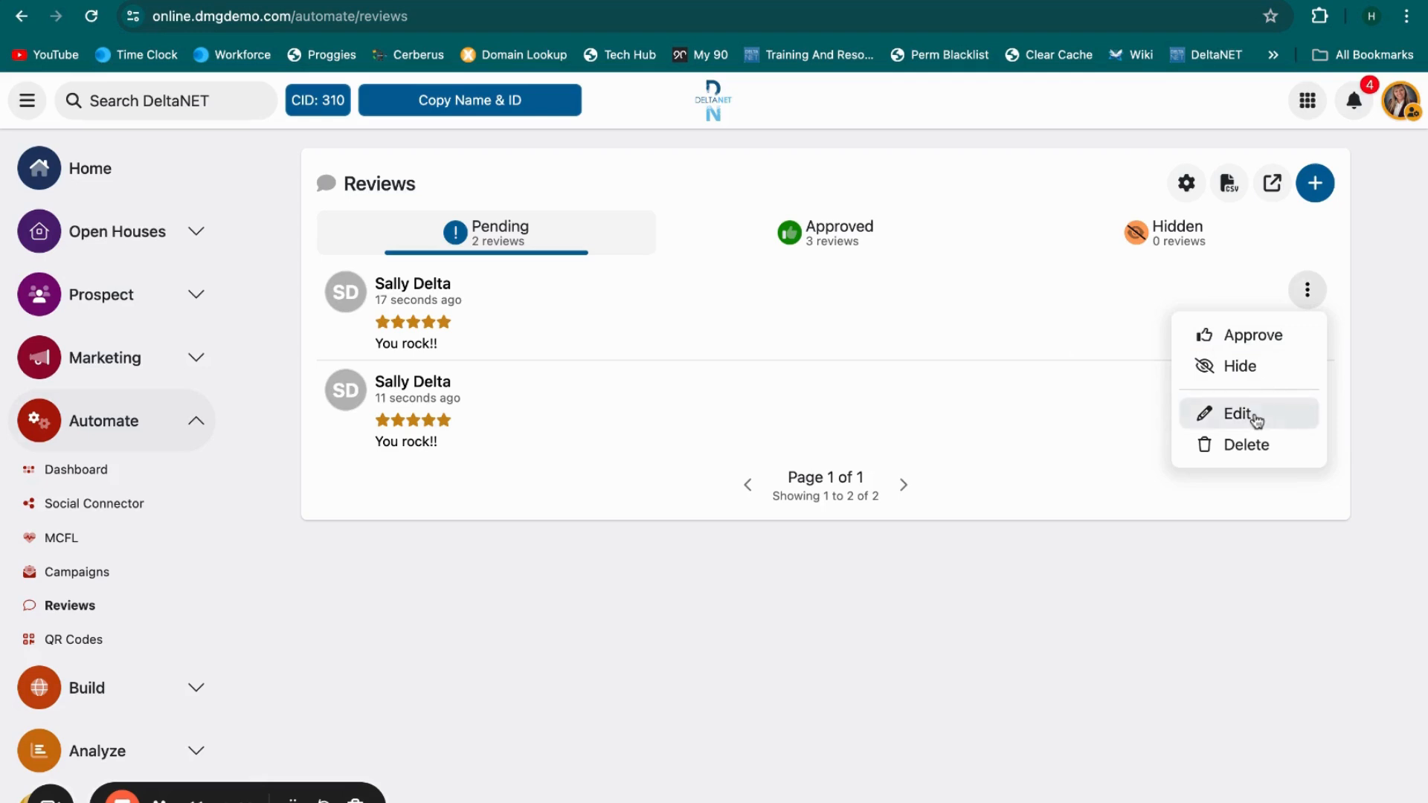
{"action": "left_click", "coordinate": [1255, 338]}
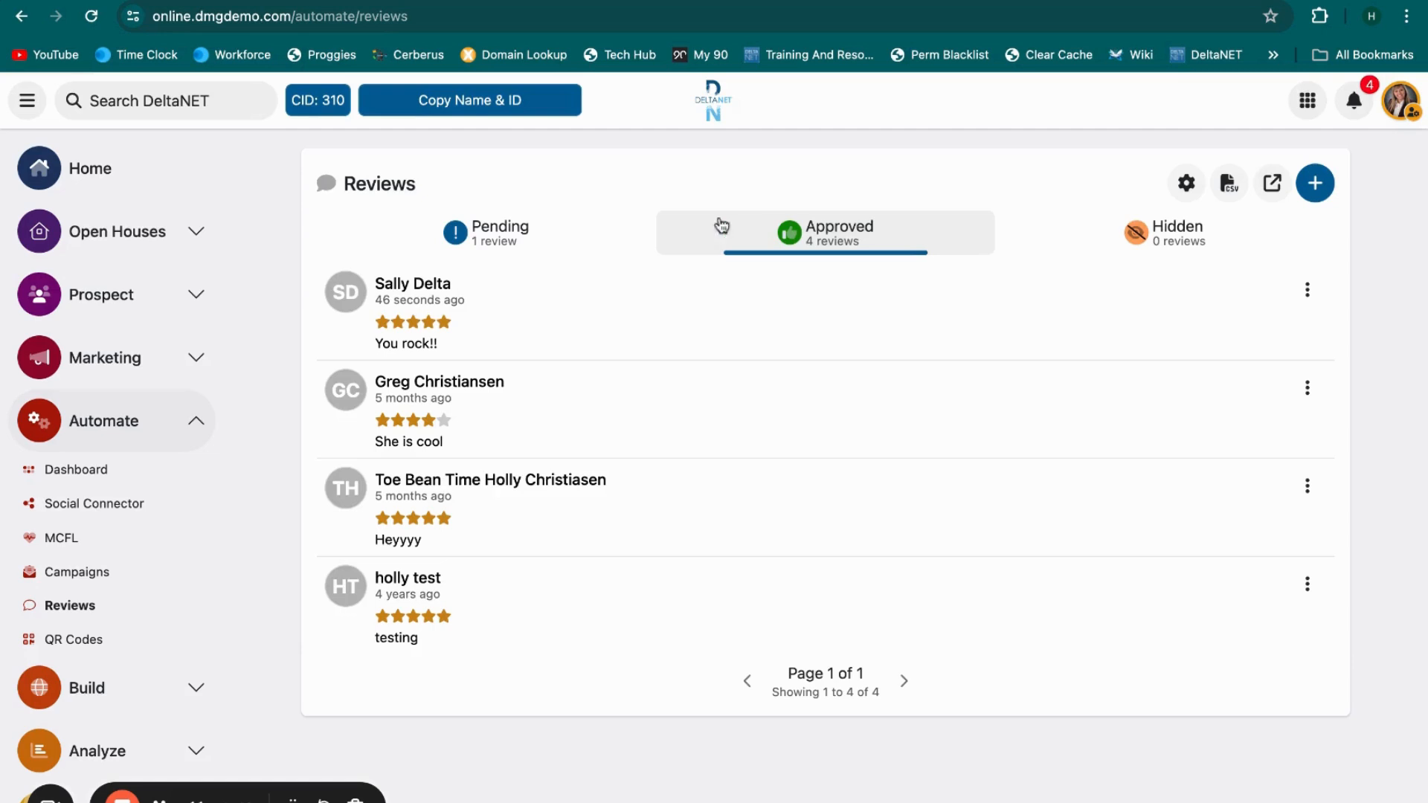
Step: Return to the pending reviews, examine the editable fields of the remaining review, and close it without saving
{"action": "left_click", "coordinate": [501, 242]}
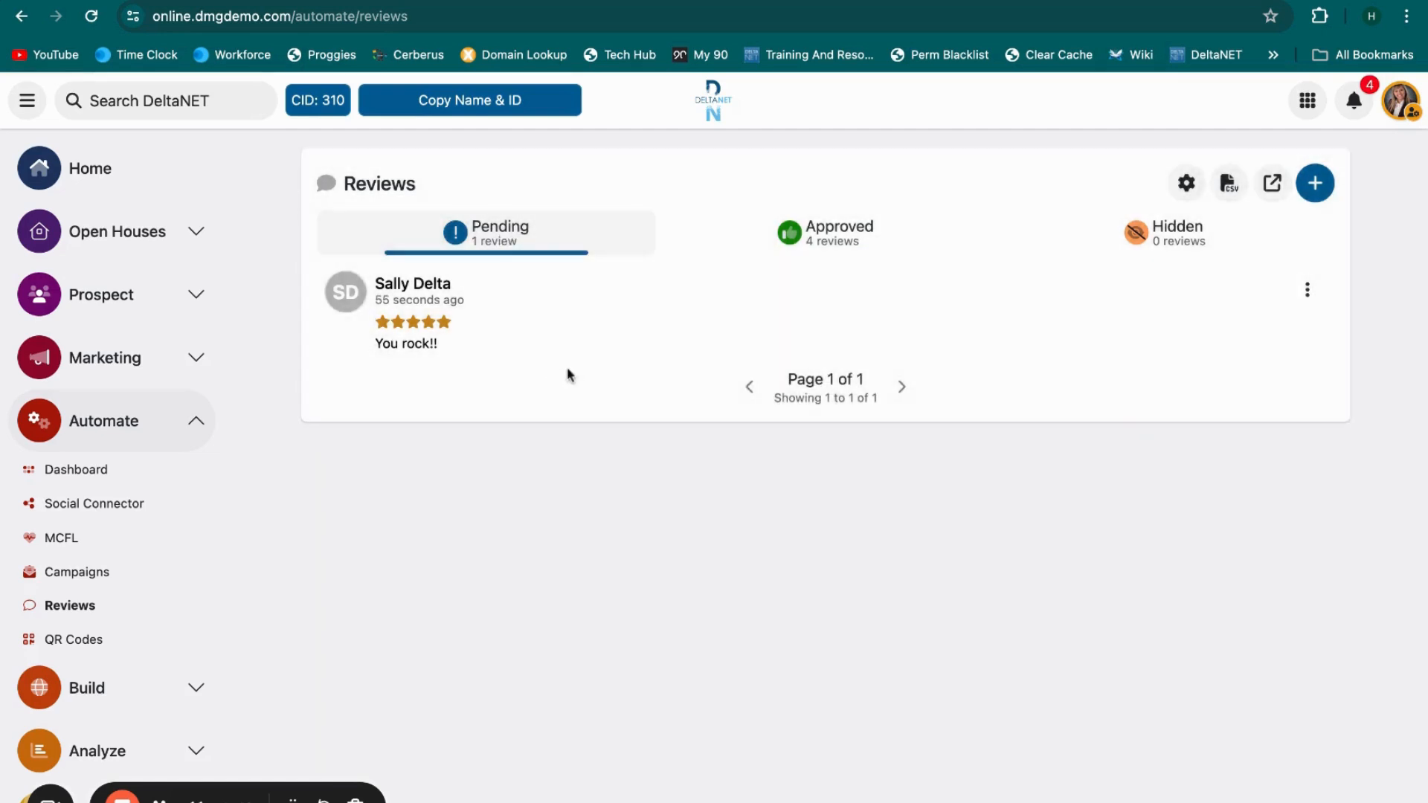
{"action": "left_click", "coordinate": [1307, 294]}
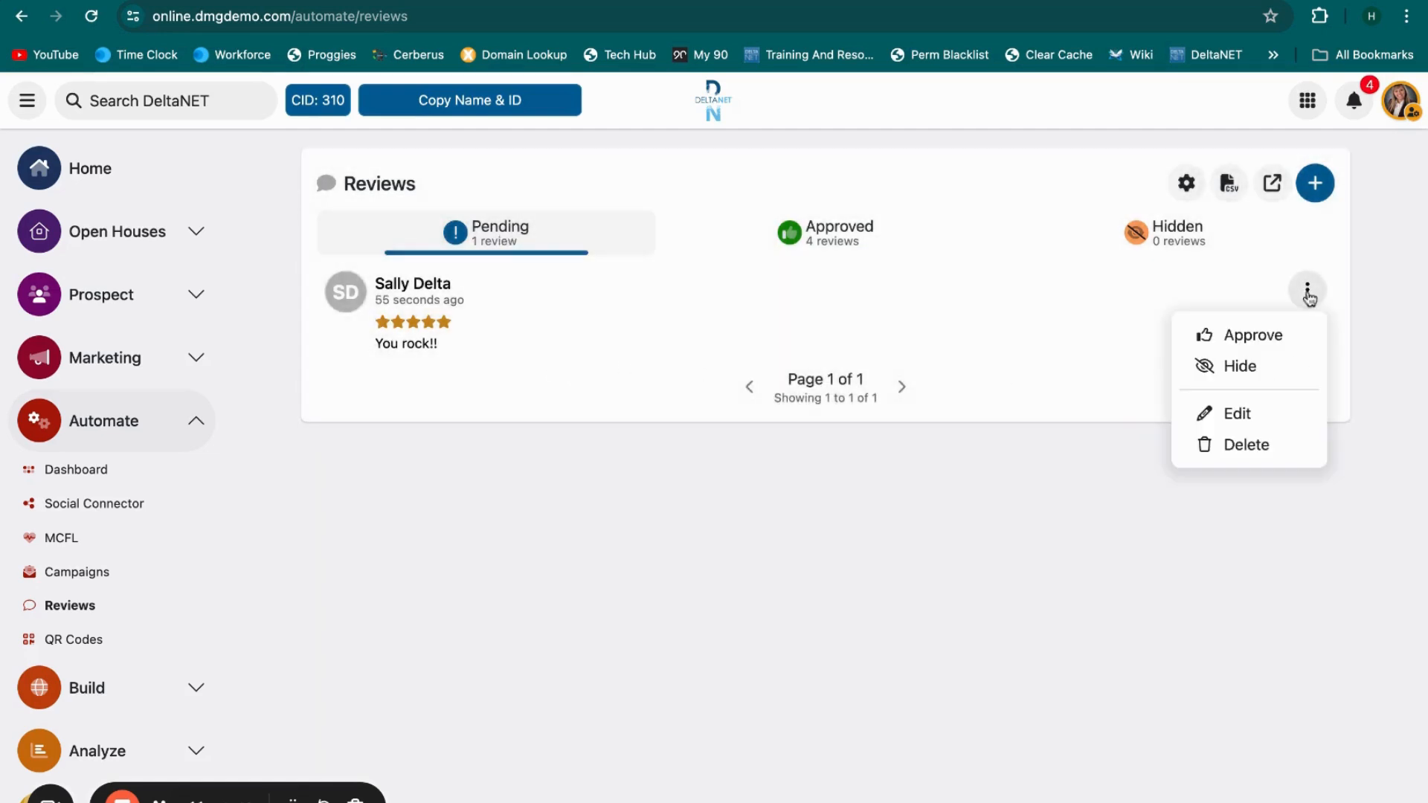
{"action": "left_click", "coordinate": [1234, 418]}
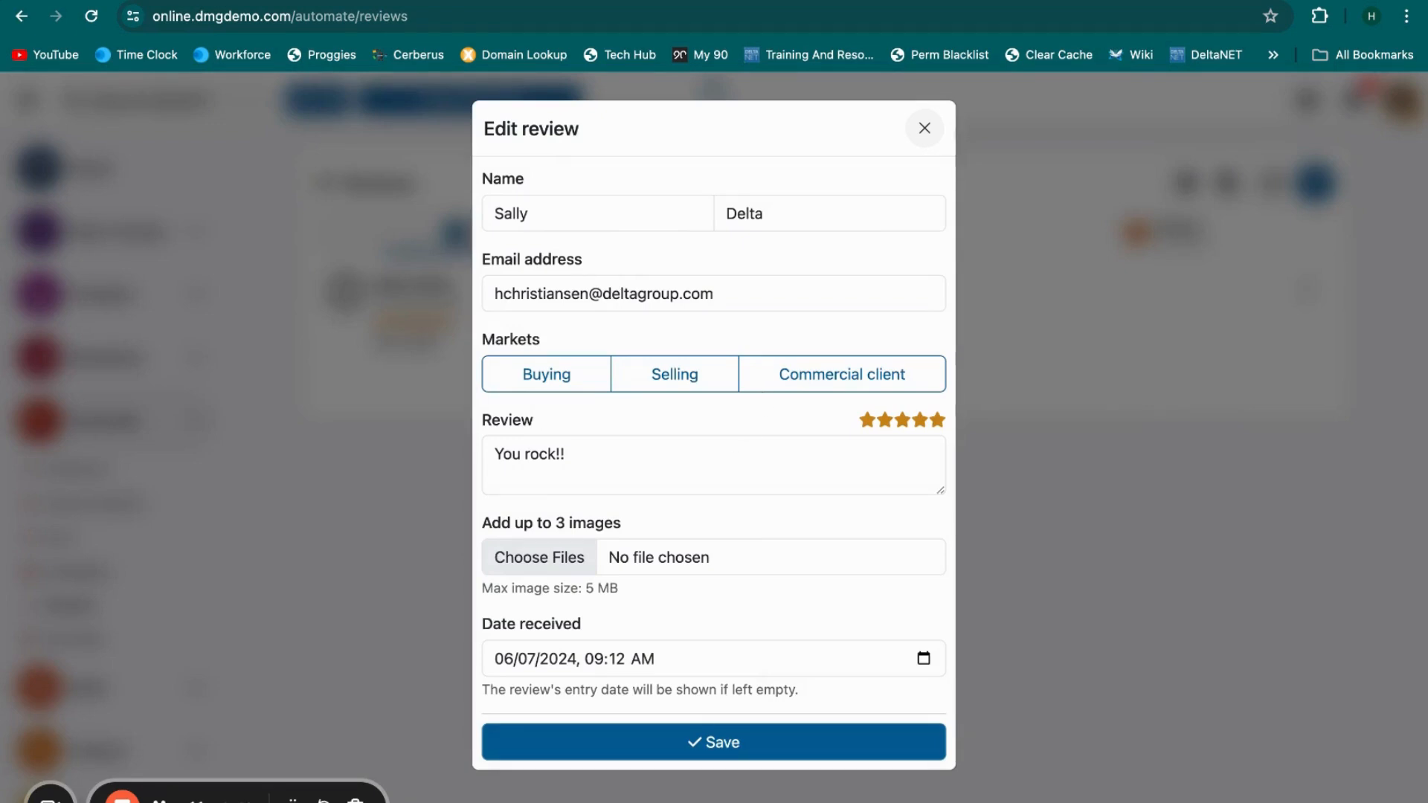
{"action": "key", "text": "Tab"}
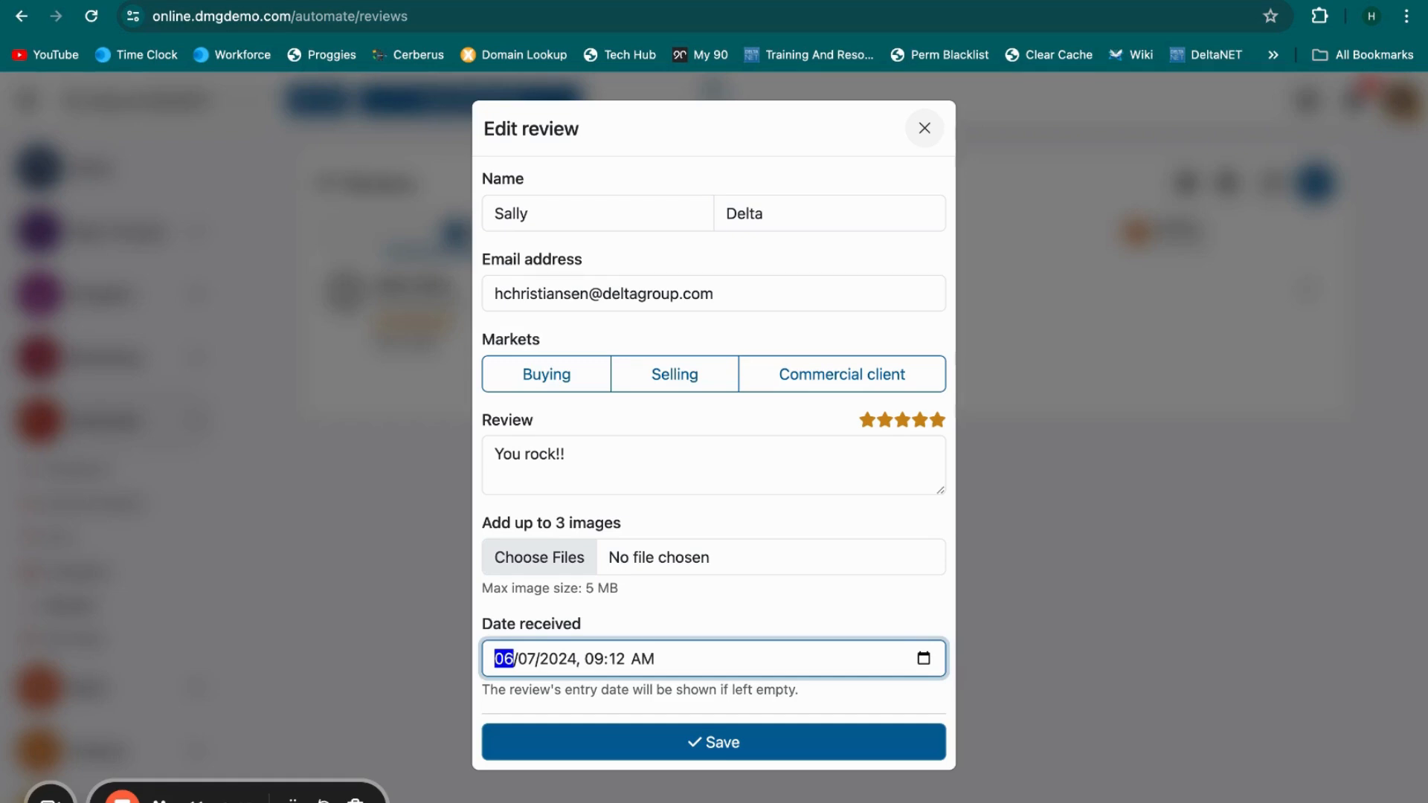
{"action": "left_click", "coordinate": [938, 130]}
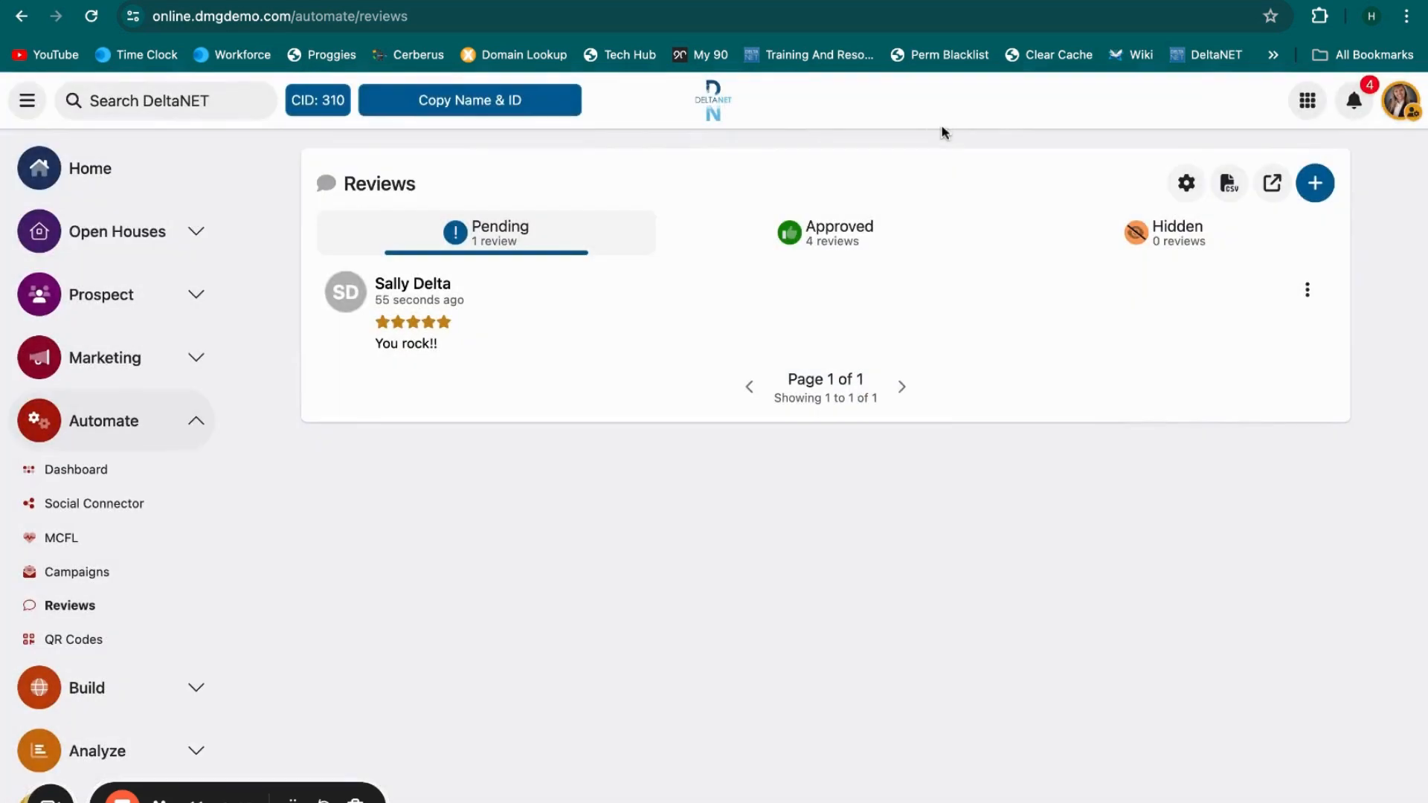
Step: Hide the remaining pending review and show the list of hidden reviews
{"action": "left_click", "coordinate": [1308, 293]}
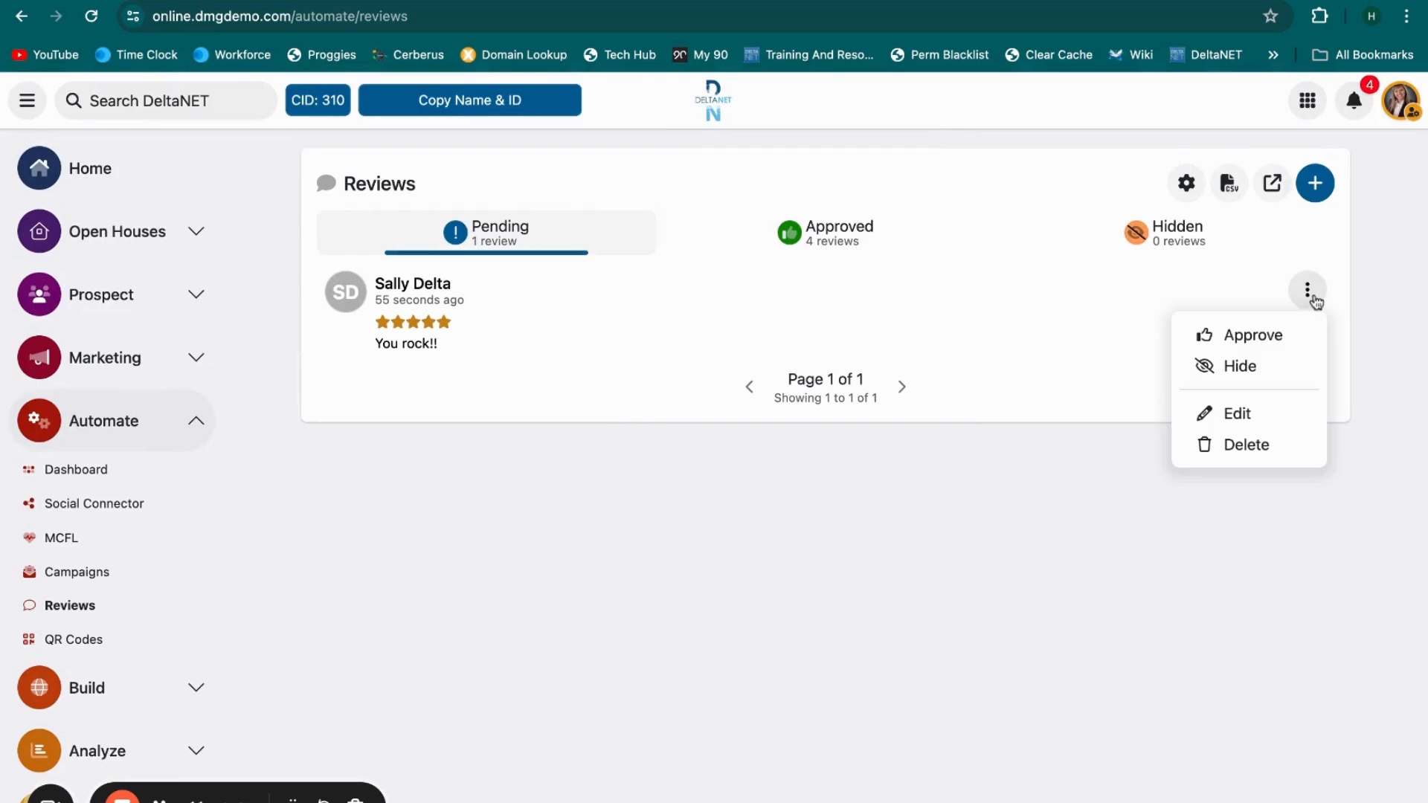
{"action": "left_click", "coordinate": [1254, 368]}
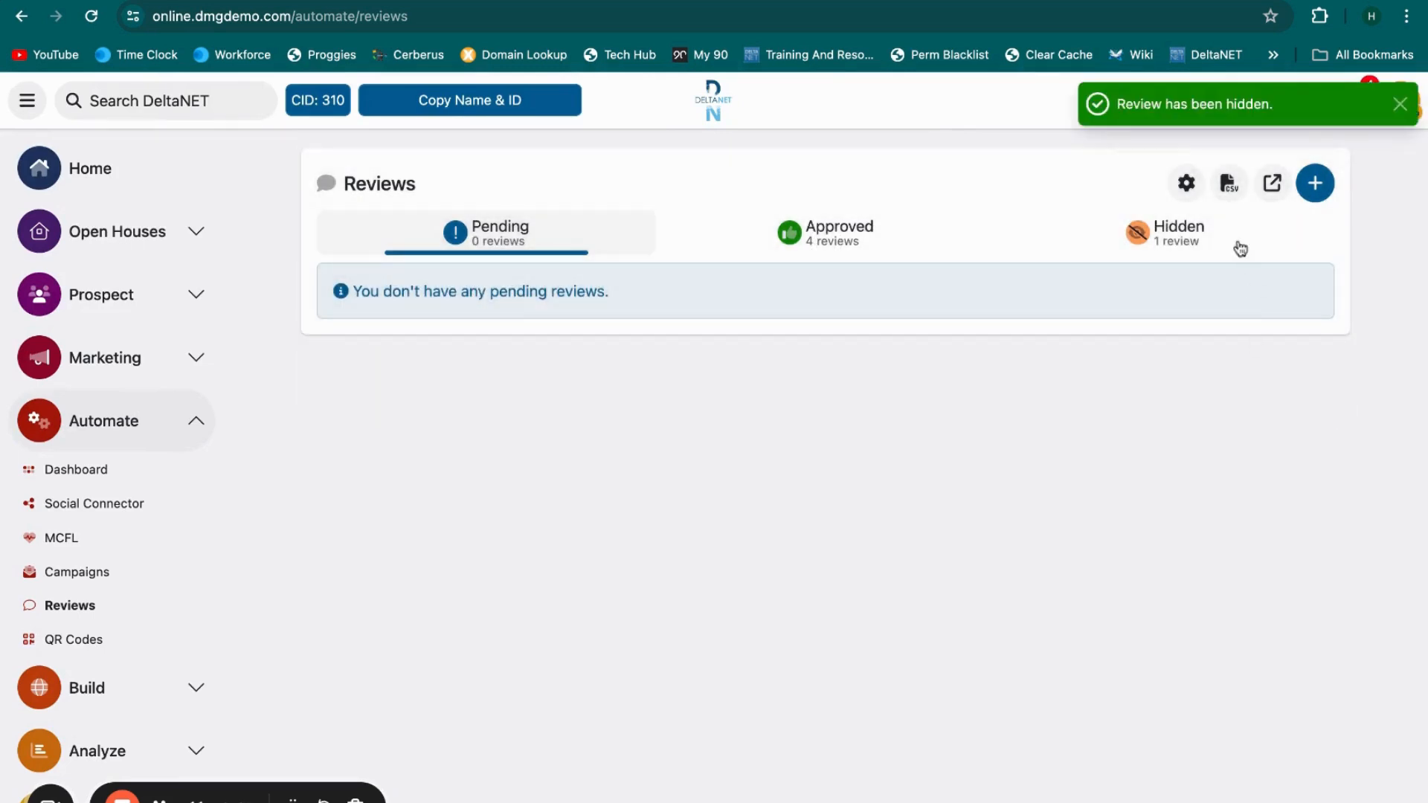
{"action": "left_click", "coordinate": [1186, 234]}
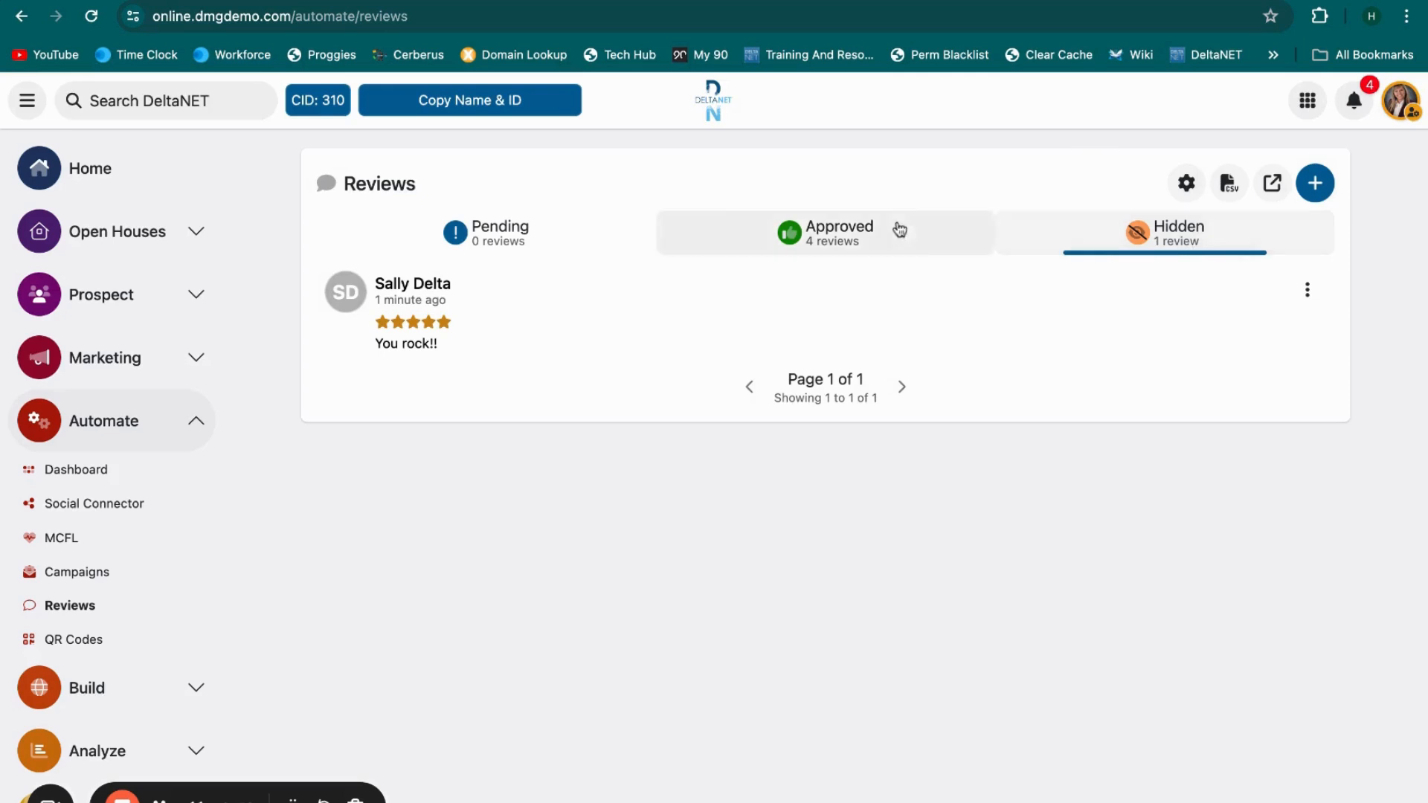
Step: Check which actions are available for the first approved review and for the hidden review
{"action": "left_click", "coordinate": [897, 233]}
{"action": "left_click", "coordinate": [1307, 290]}
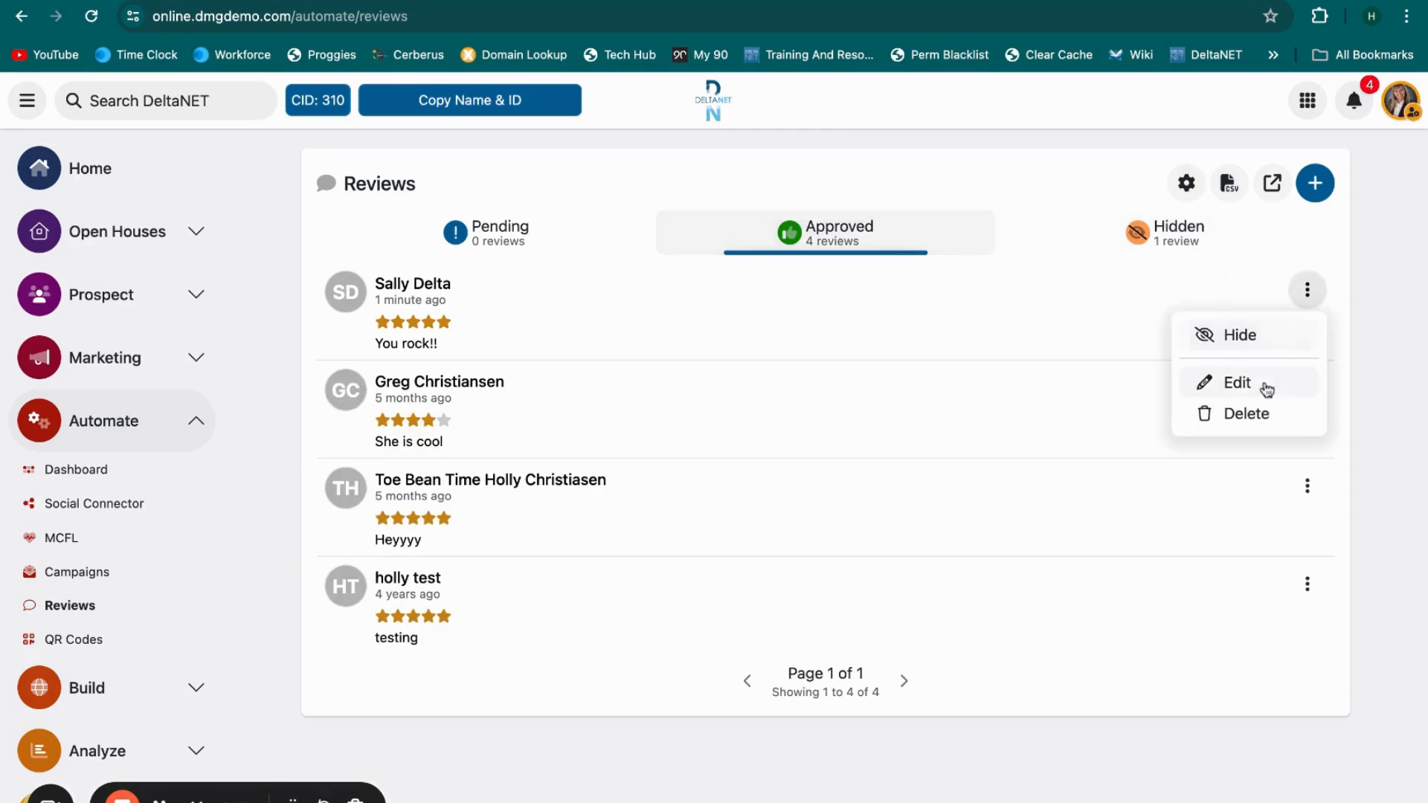
{"action": "left_click", "coordinate": [1189, 247]}
{"action": "left_click", "coordinate": [1307, 290]}
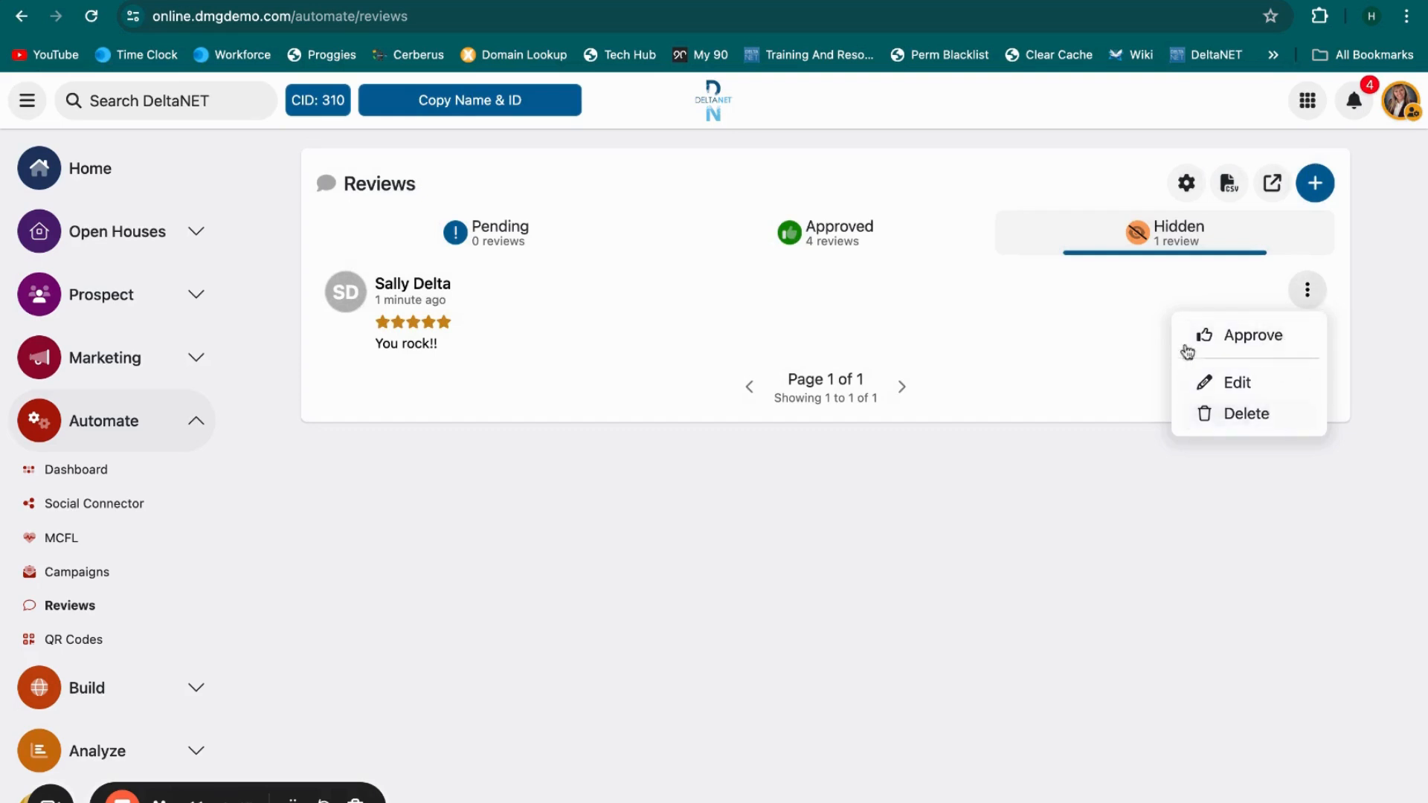
{"action": "left_click", "coordinate": [1150, 320]}
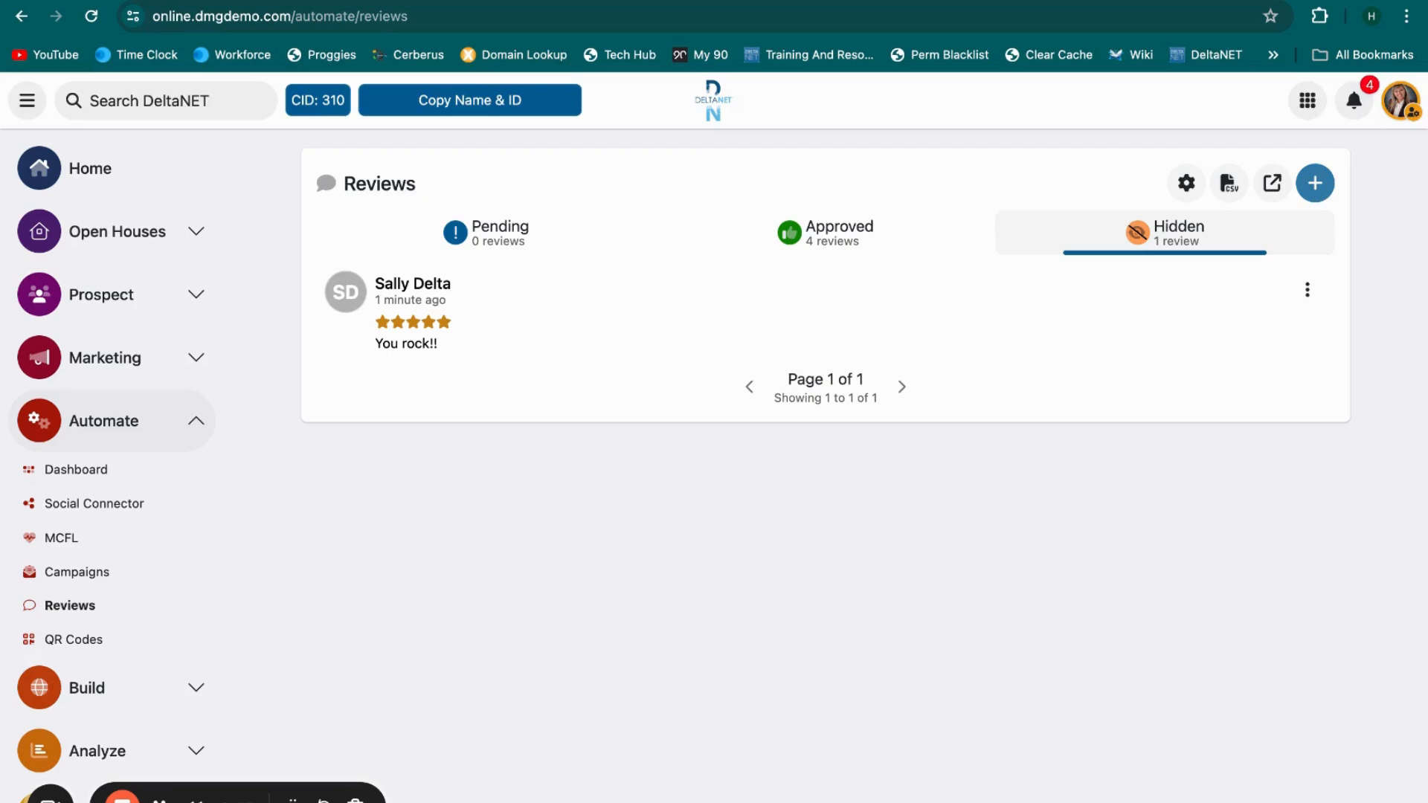
Step: View the form for adding a review manually and close it without saving
{"action": "left_click", "coordinate": [1314, 183]}
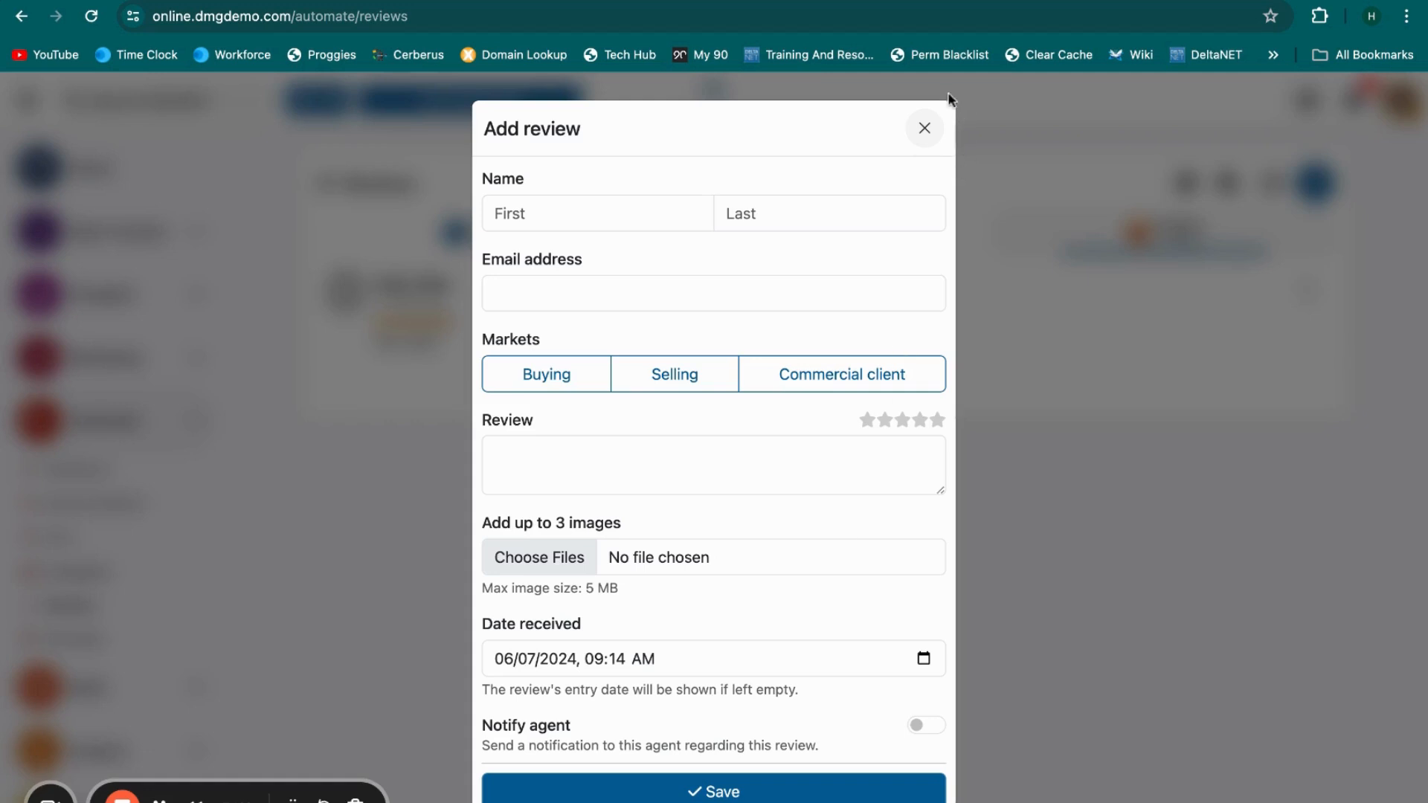
{"action": "left_click", "coordinate": [926, 131]}
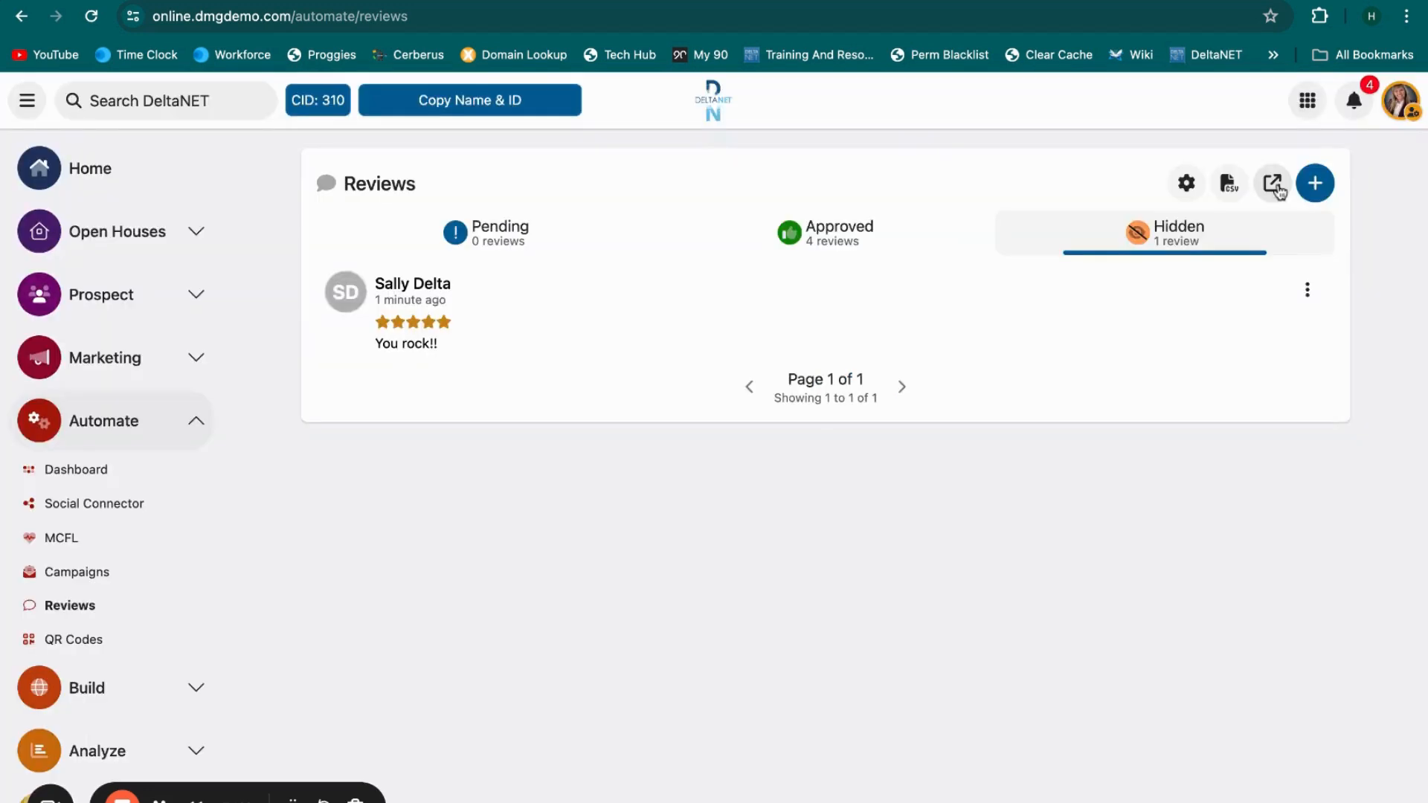
Step: View the public customer reviews page with its ratings, approved reviews and submission form, and close it
{"action": "left_click", "coordinate": [1272, 182]}
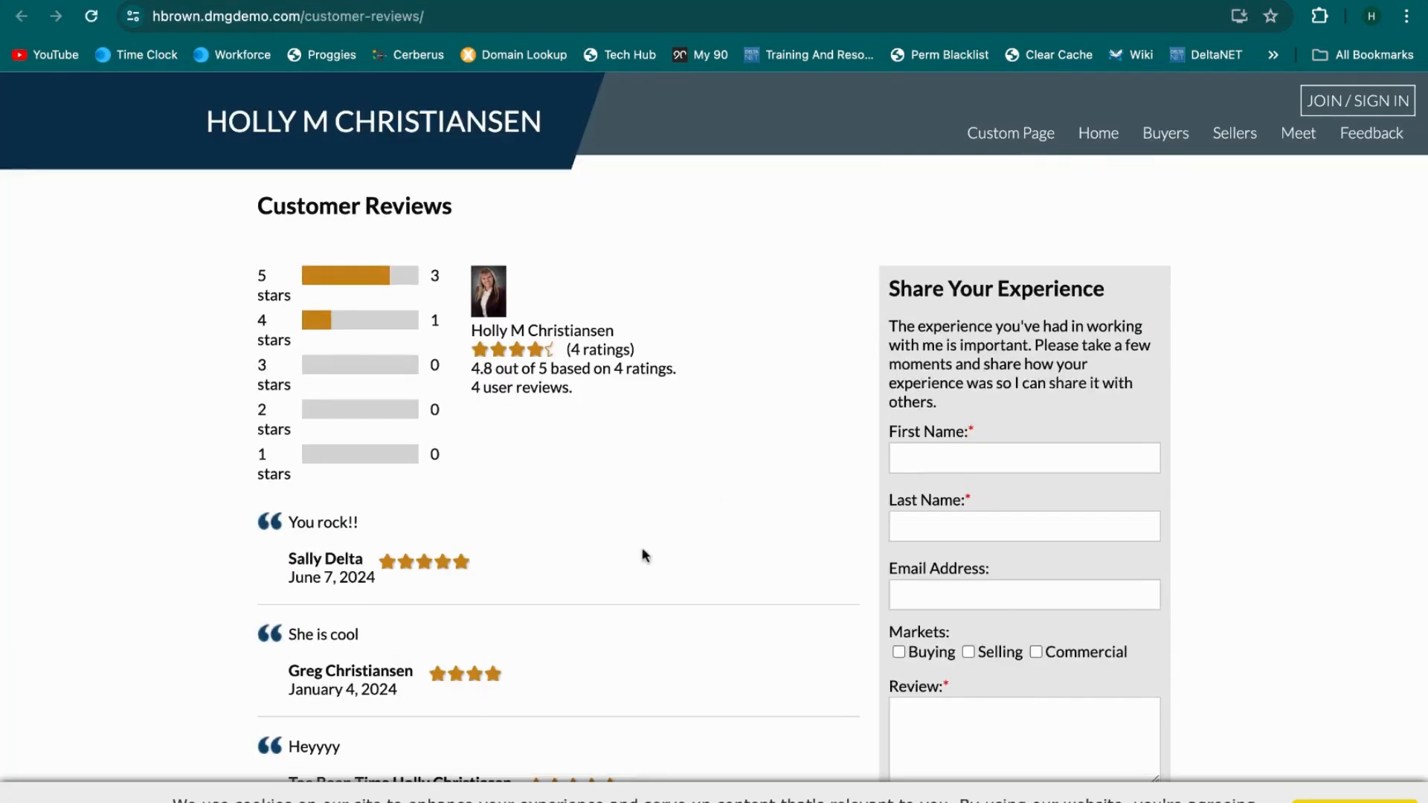
{"action": "scroll", "coordinate": [620, 577], "scroll_direction": "down", "scroll_amount": 4}
{"action": "scroll", "coordinate": [620, 578], "scroll_direction": "down", "scroll_amount": 1}
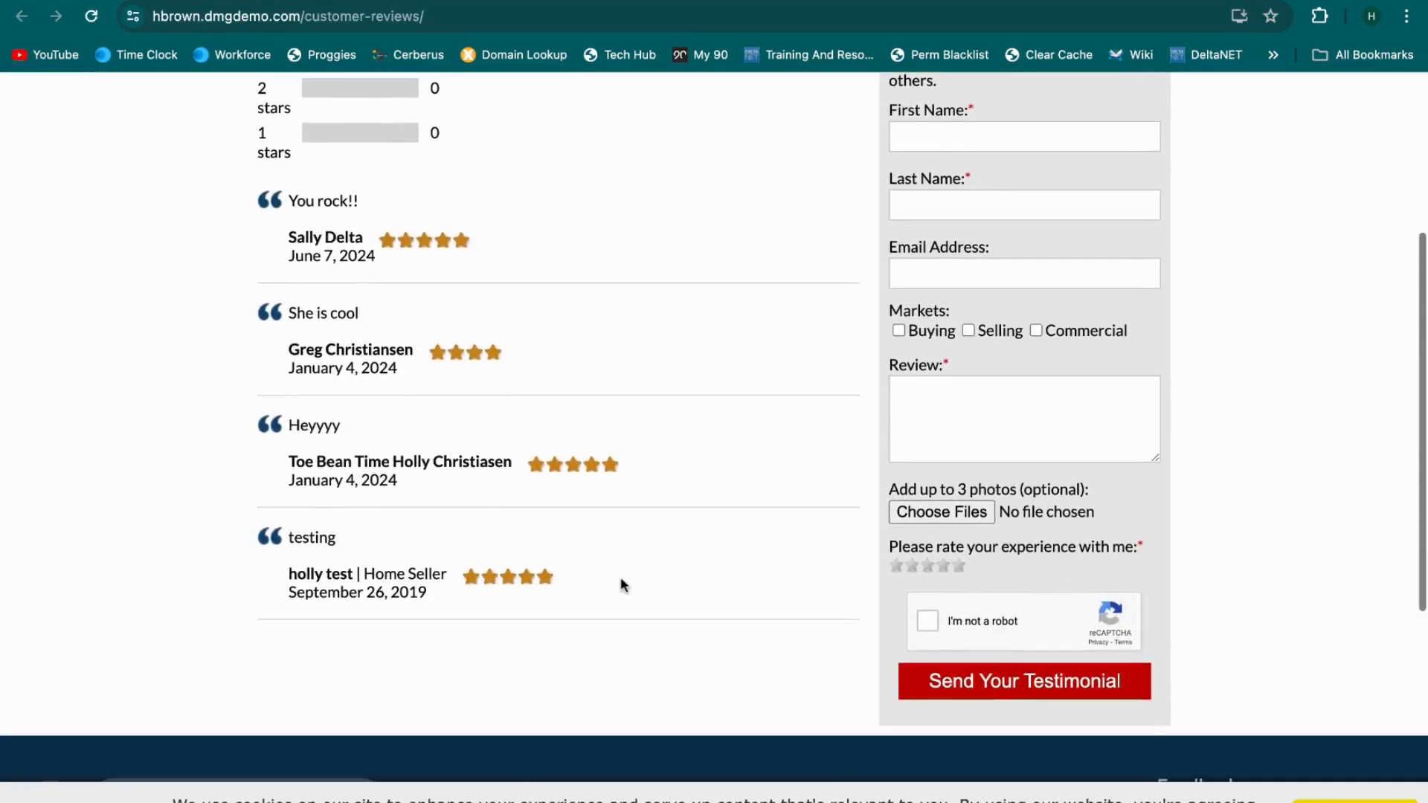
{"action": "scroll", "coordinate": [620, 578], "scroll_direction": "down", "scroll_amount": 1}
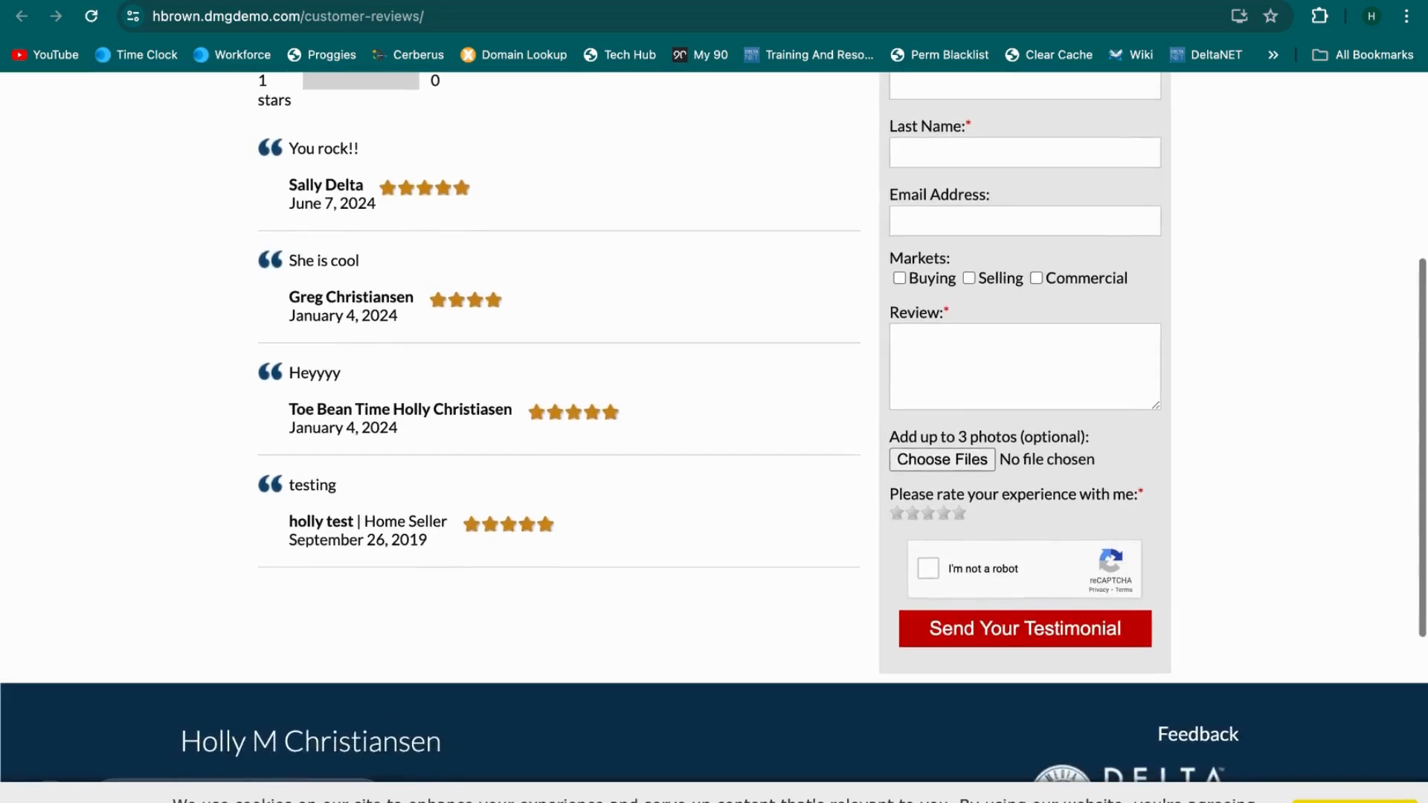
{"action": "scroll", "coordinate": [621, 578], "scroll_direction": "up", "scroll_amount": 2}
{"action": "scroll", "coordinate": [532, 303], "scroll_direction": "up", "scroll_amount": 3}
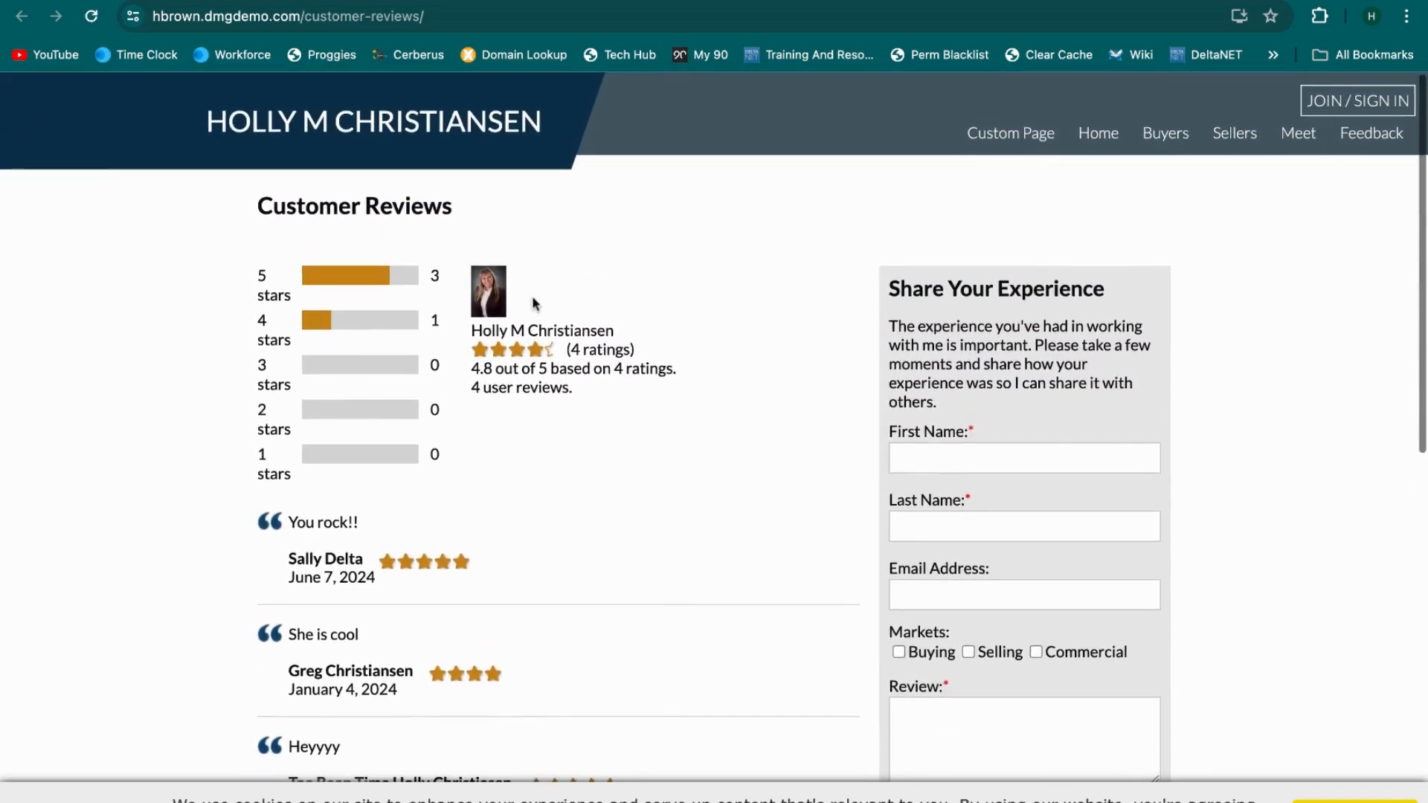
{"action": "key", "text": "super+w"}
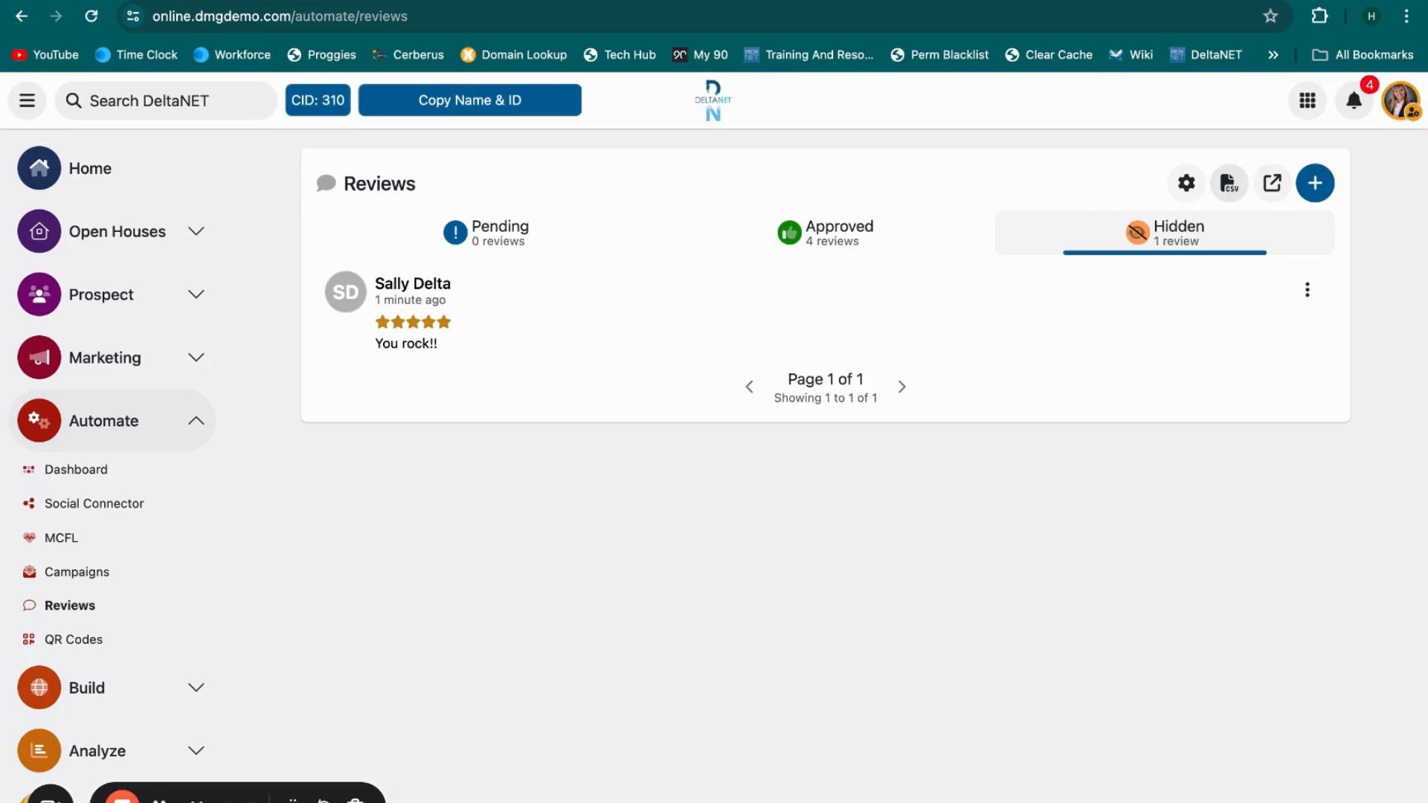
Step: Show the review import and export options, and examine the header section of the review settings
{"action": "left_click", "coordinate": [1228, 183]}
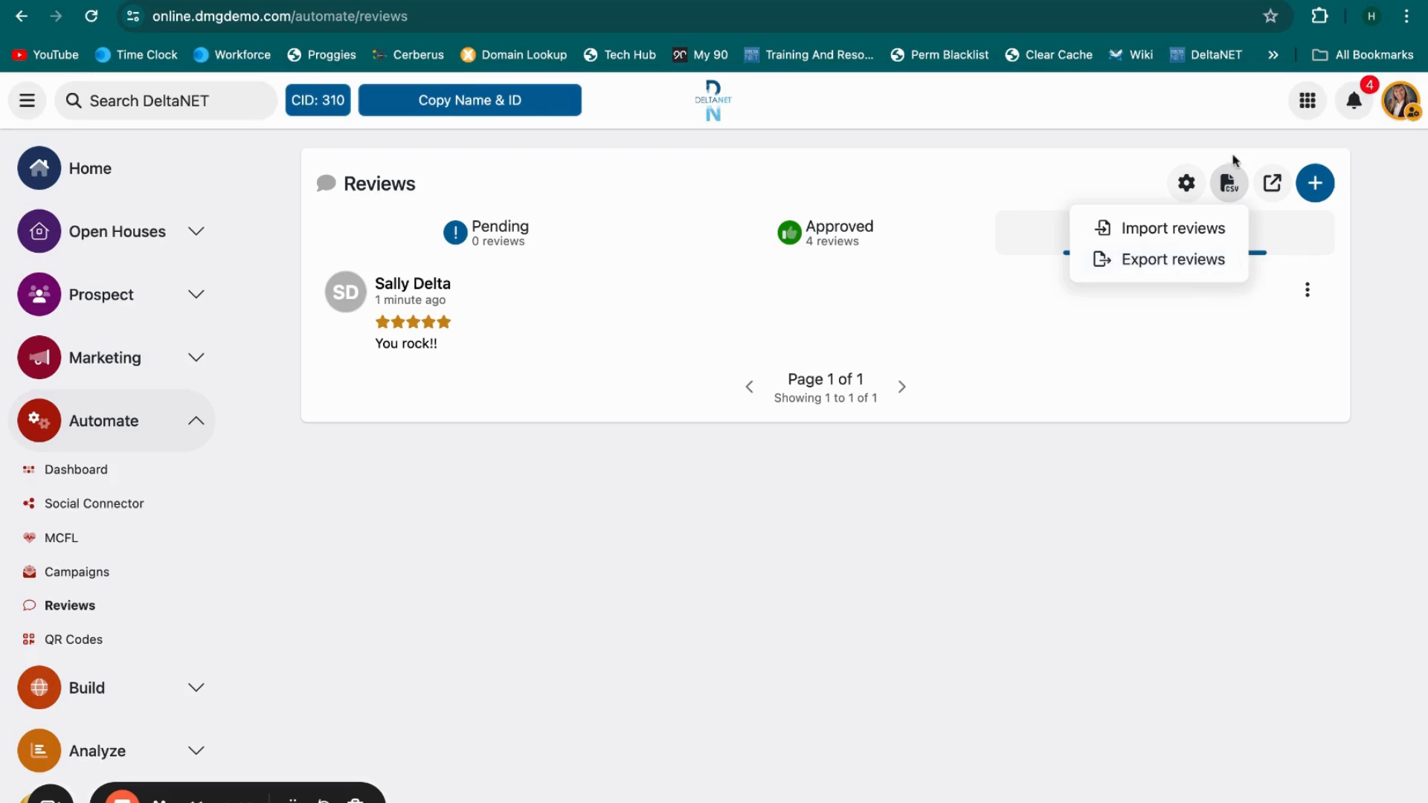
{"action": "left_click", "coordinate": [1187, 184]}
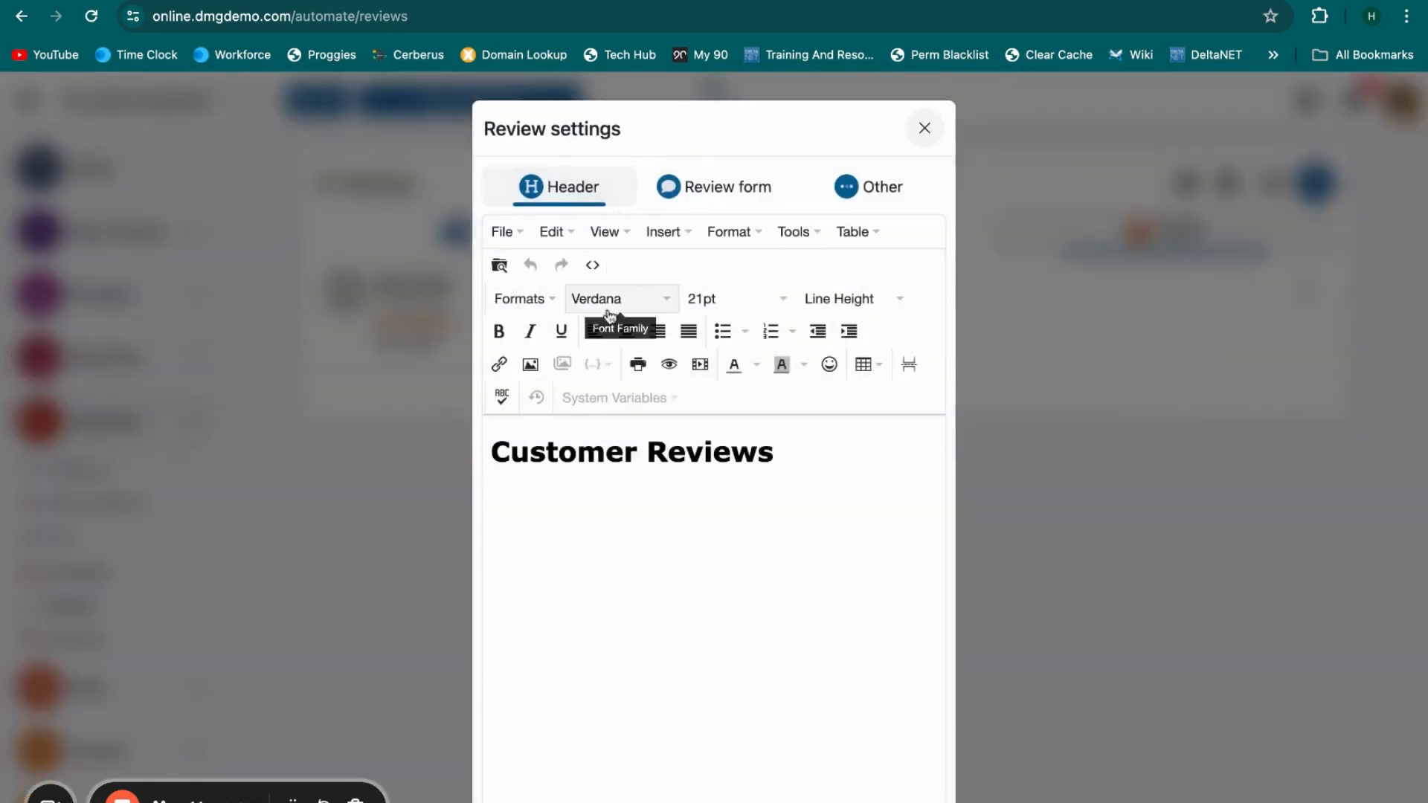
{"action": "scroll", "coordinate": [719, 671], "scroll_direction": "down", "scroll_amount": 3}
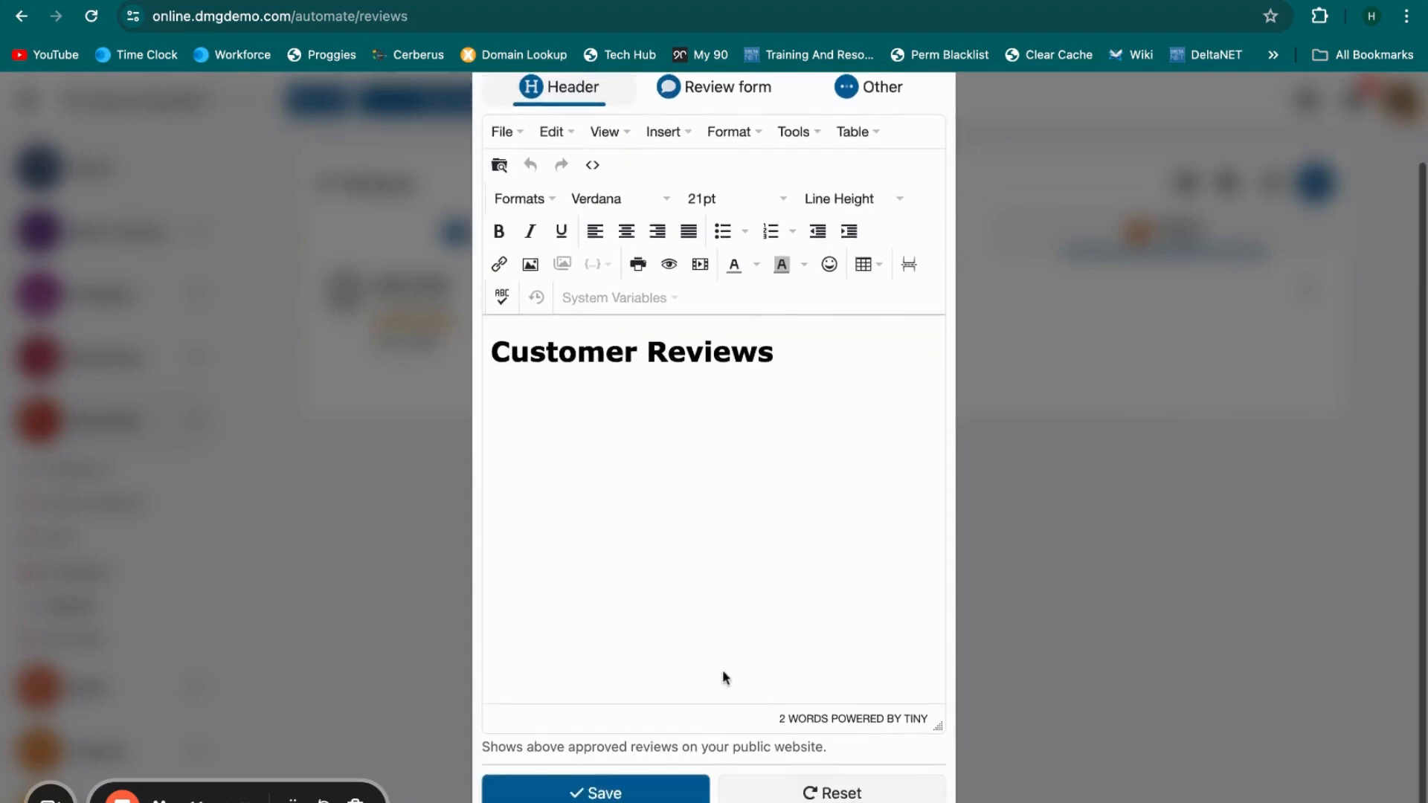
{"action": "scroll", "coordinate": [721, 670], "scroll_direction": "up", "scroll_amount": 3}
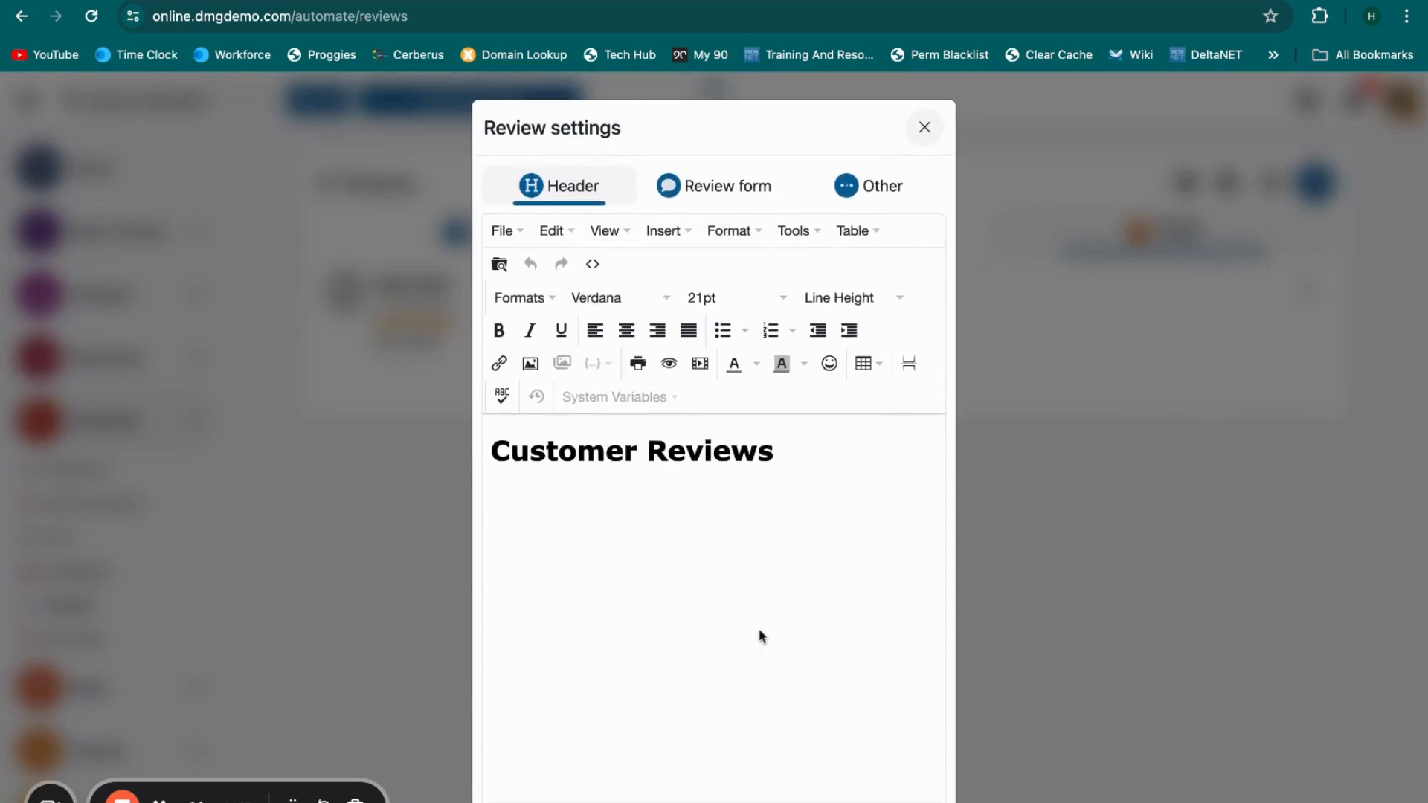
Step: Examine the review form settings, from the thank you message to the Google, Zillow and Facebook review links
{"action": "left_click", "coordinate": [733, 199]}
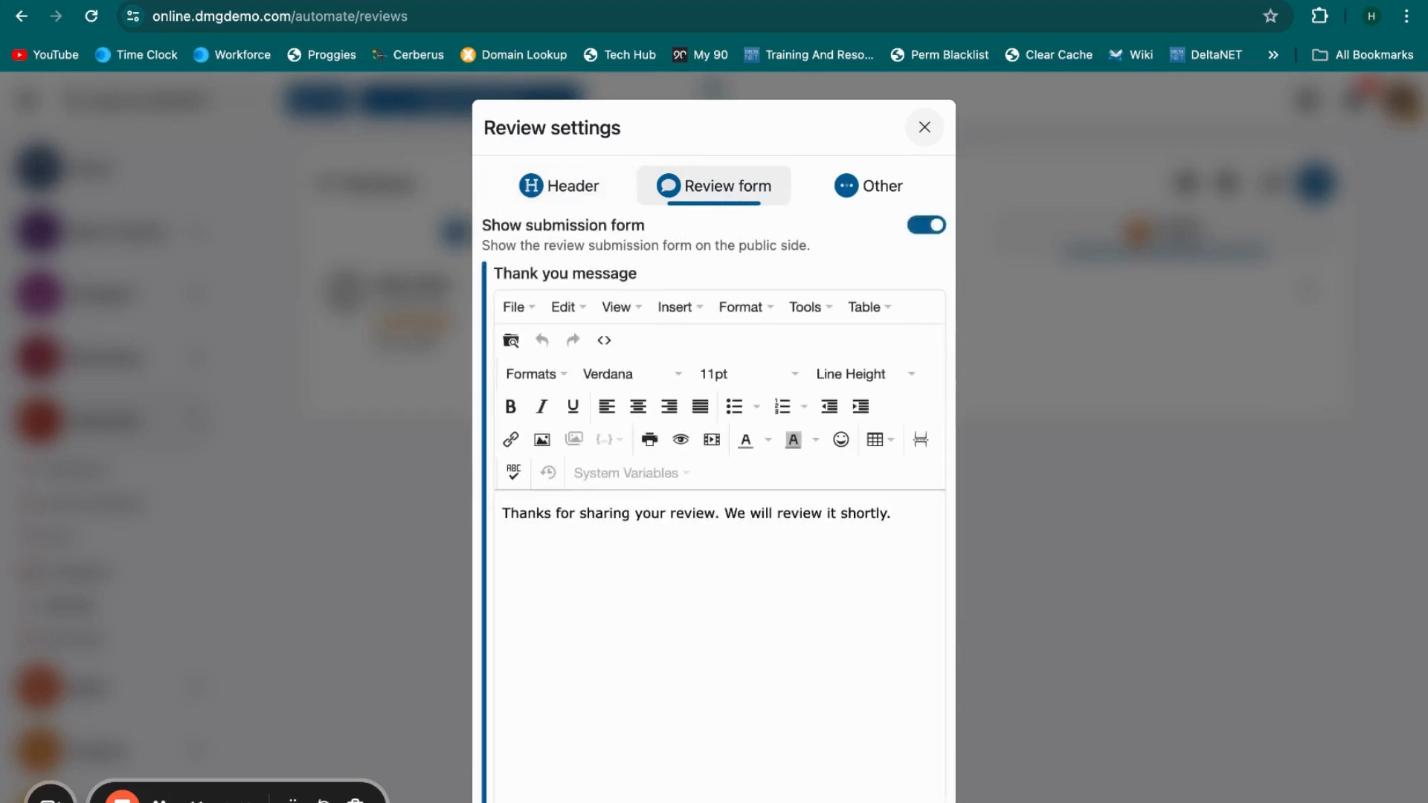
{"action": "scroll", "coordinate": [714, 446], "scroll_direction": "down", "scroll_amount": 4}
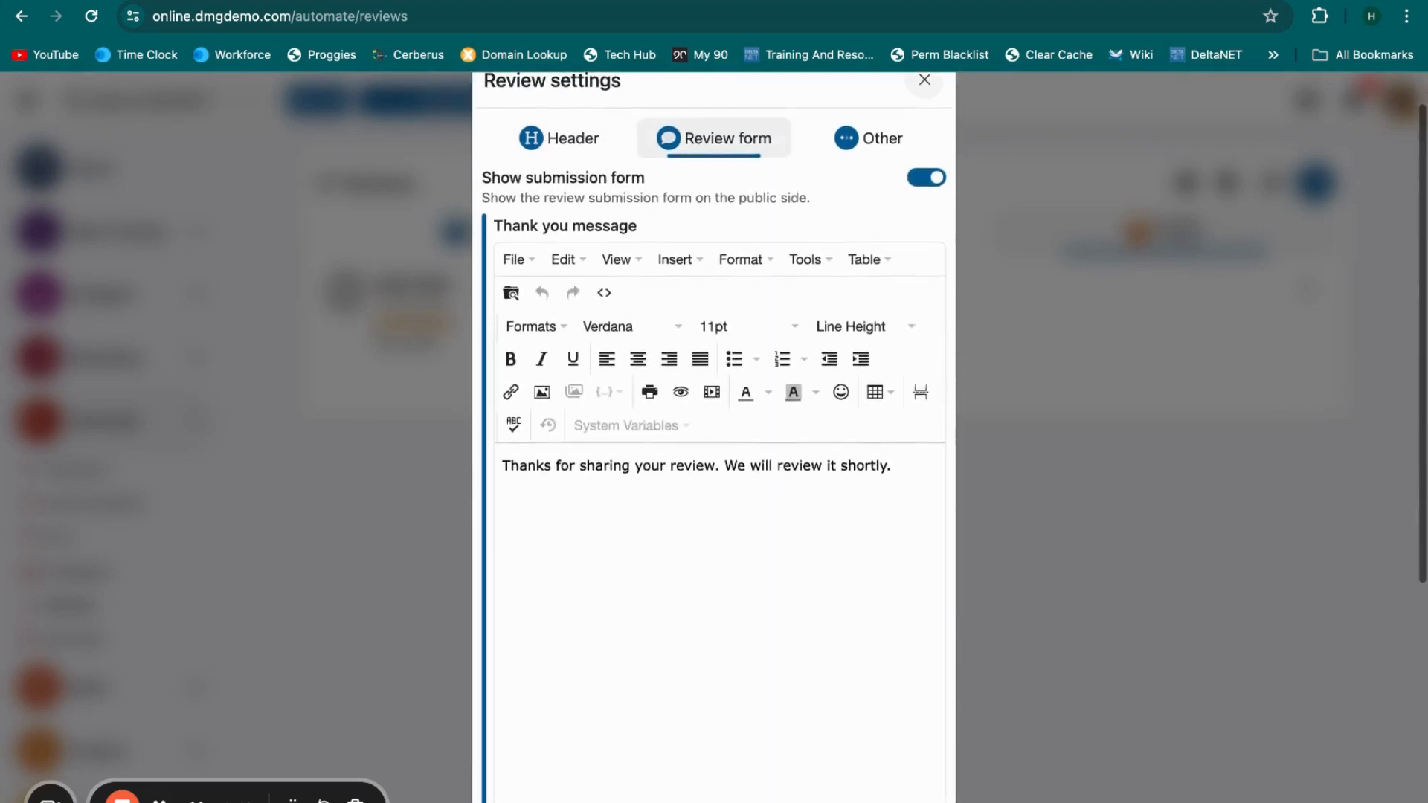
{"action": "scroll", "coordinate": [713, 446], "scroll_direction": "down", "scroll_amount": 3}
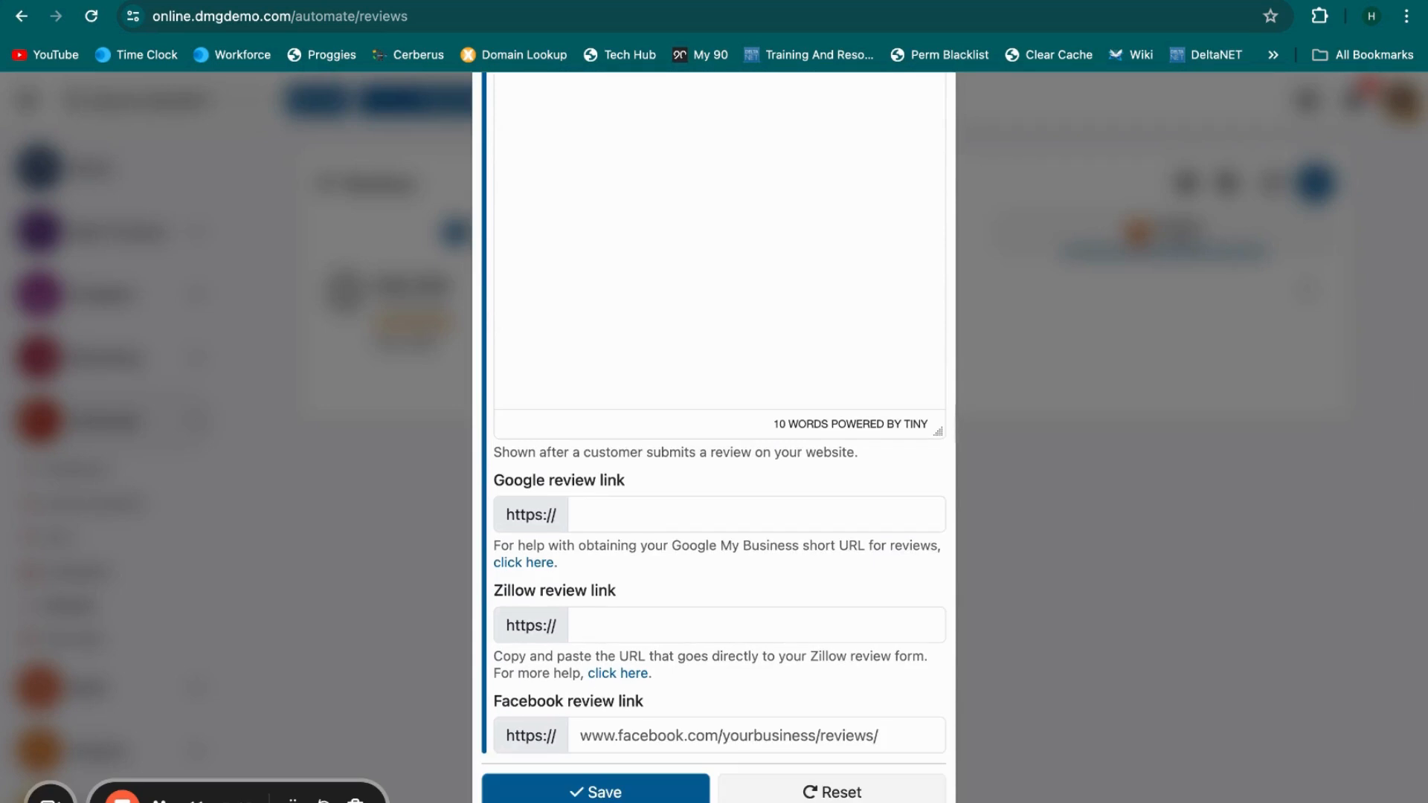
Step: Try turning on the import of Zillow and Facebook reviews in the other review settings
{"action": "scroll", "coordinate": [714, 446], "scroll_direction": "up", "scroll_amount": 10}
{"action": "left_click", "coordinate": [849, 187]}
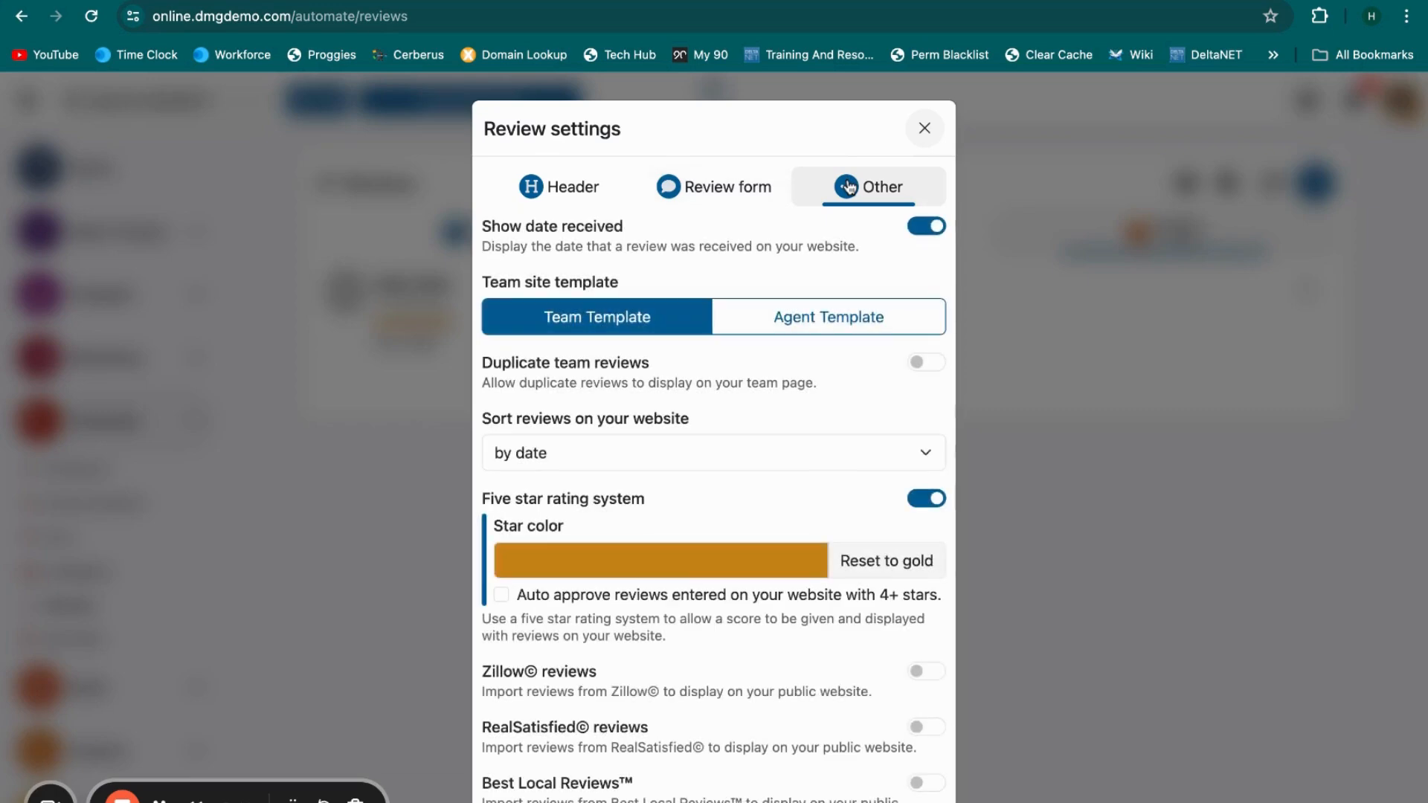
{"action": "scroll", "coordinate": [754, 499], "scroll_direction": "down", "scroll_amount": 2}
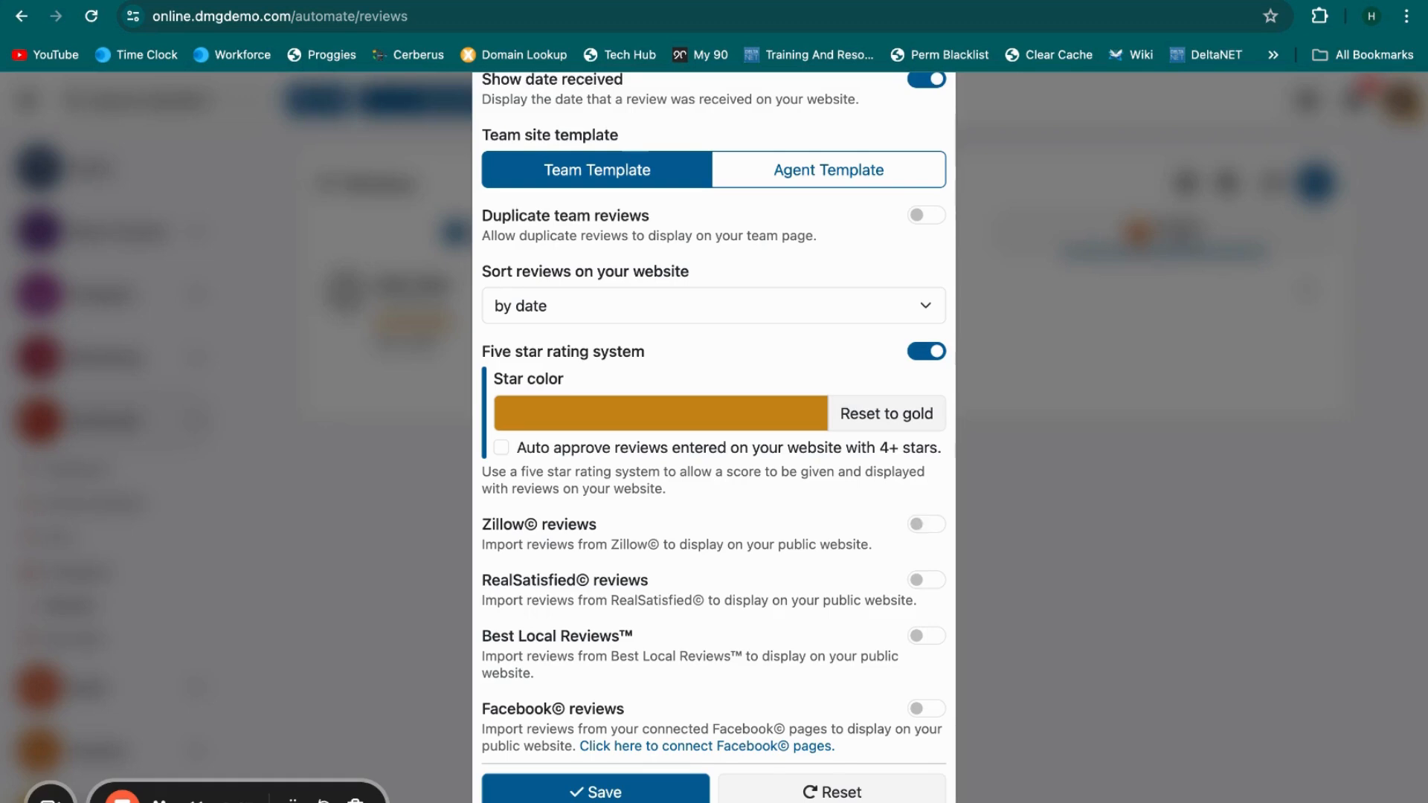
{"action": "left_click", "coordinate": [926, 524]}
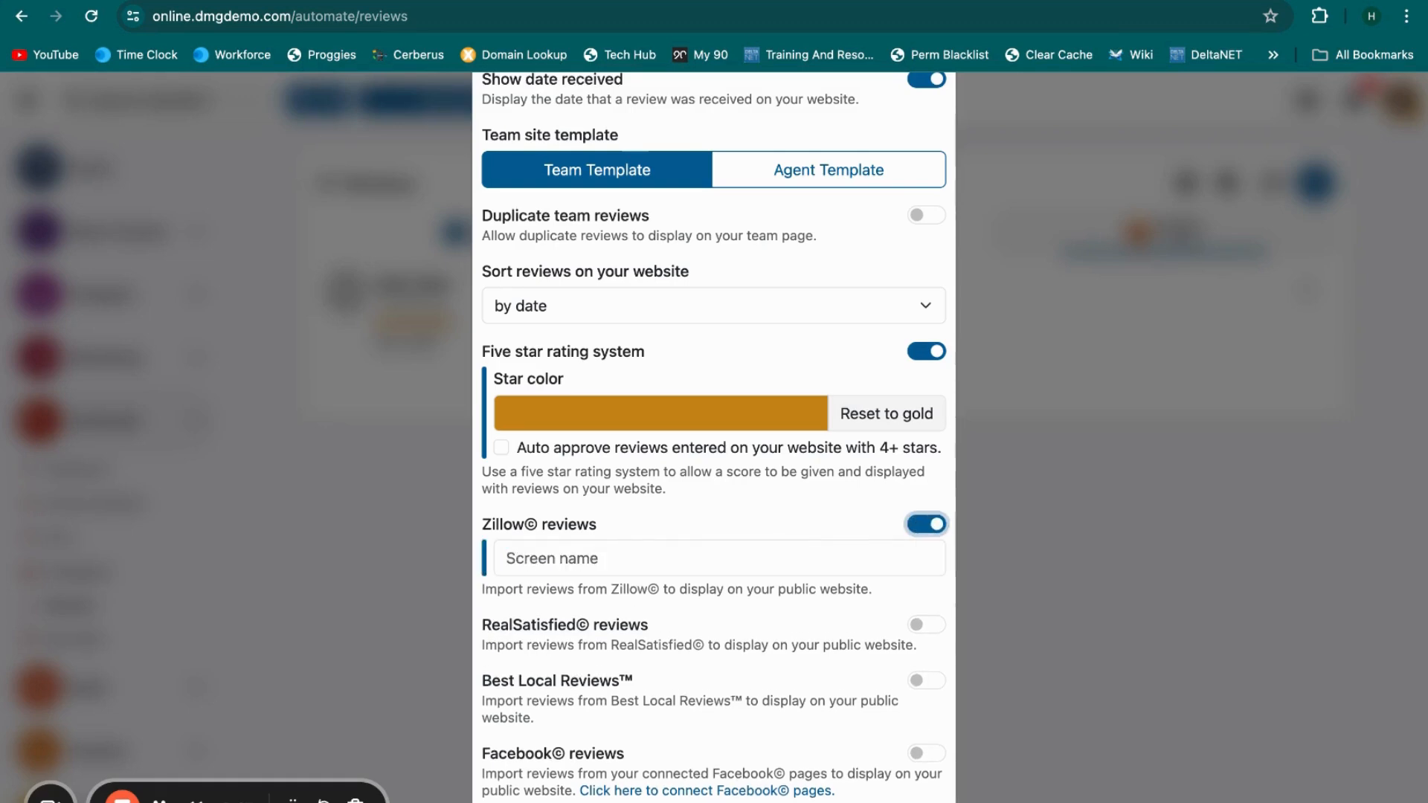
{"action": "left_click", "coordinate": [866, 565]}
{"action": "left_click", "coordinate": [855, 514]}
{"action": "scroll", "coordinate": [852, 513], "scroll_direction": "down", "scroll_amount": 1}
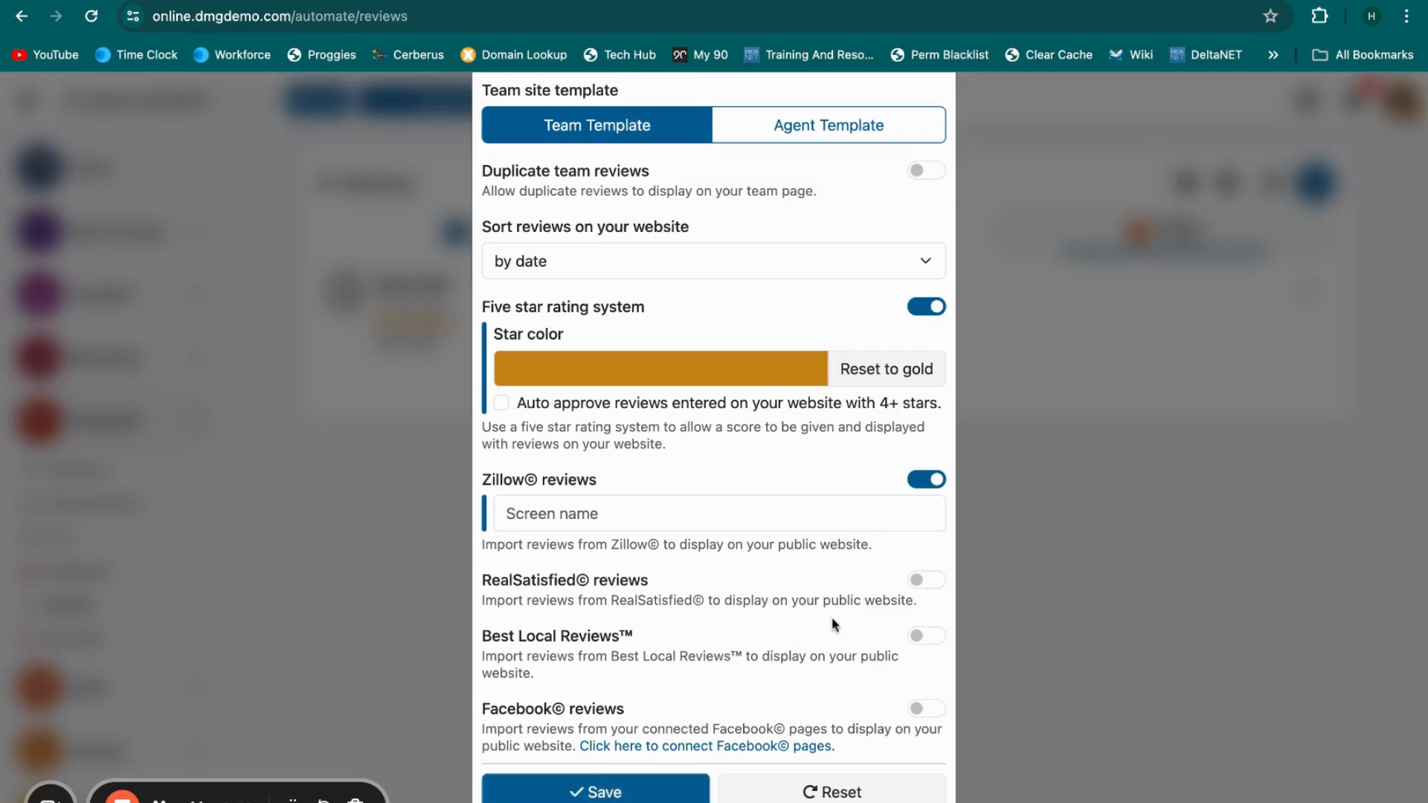
{"action": "left_click", "coordinate": [921, 715]}
Step: Try the Agent Template for the team site and close the review settings without saving
{"action": "scroll", "coordinate": [724, 382], "scroll_direction": "up", "scroll_amount": 2}
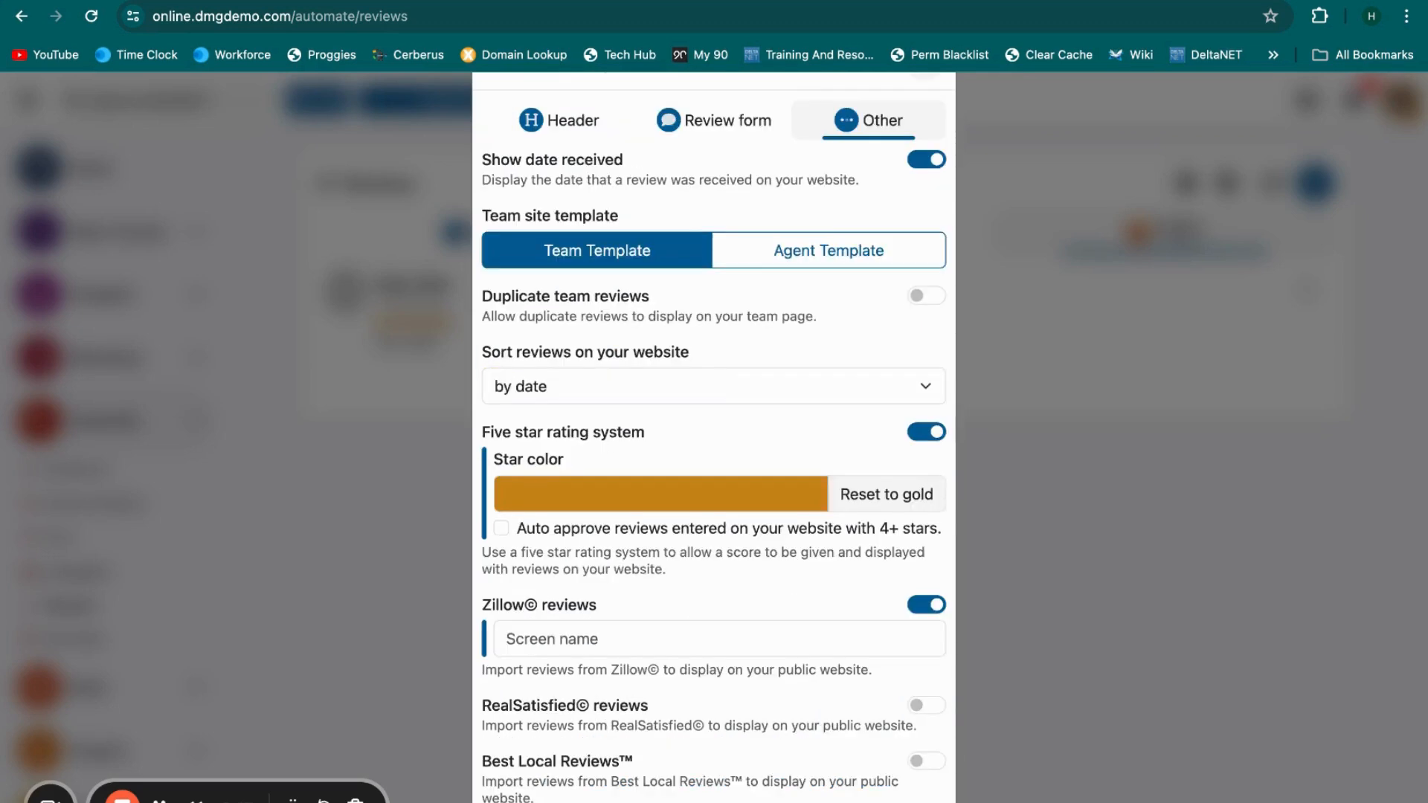
{"action": "left_click", "coordinate": [718, 396]}
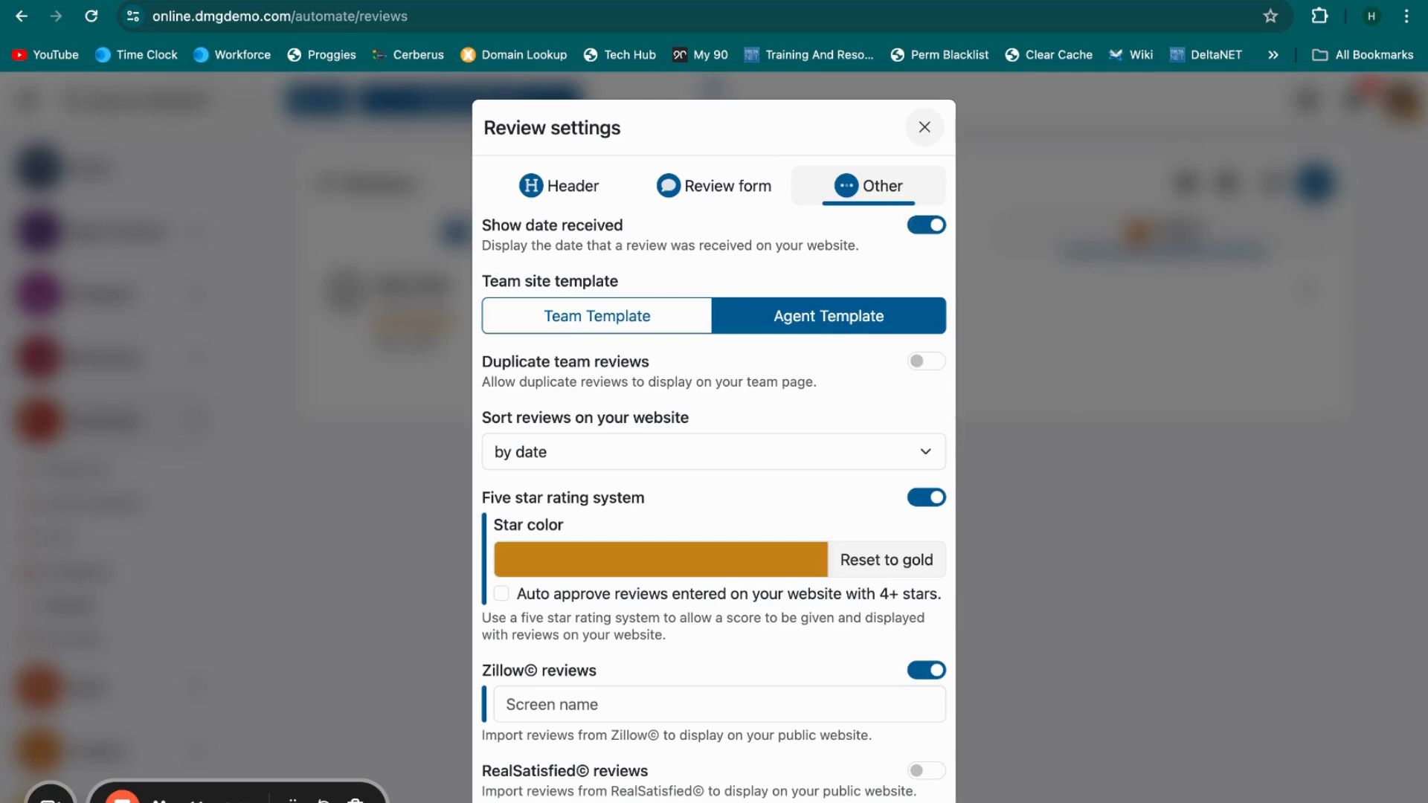
{"action": "left_click", "coordinate": [924, 127]}
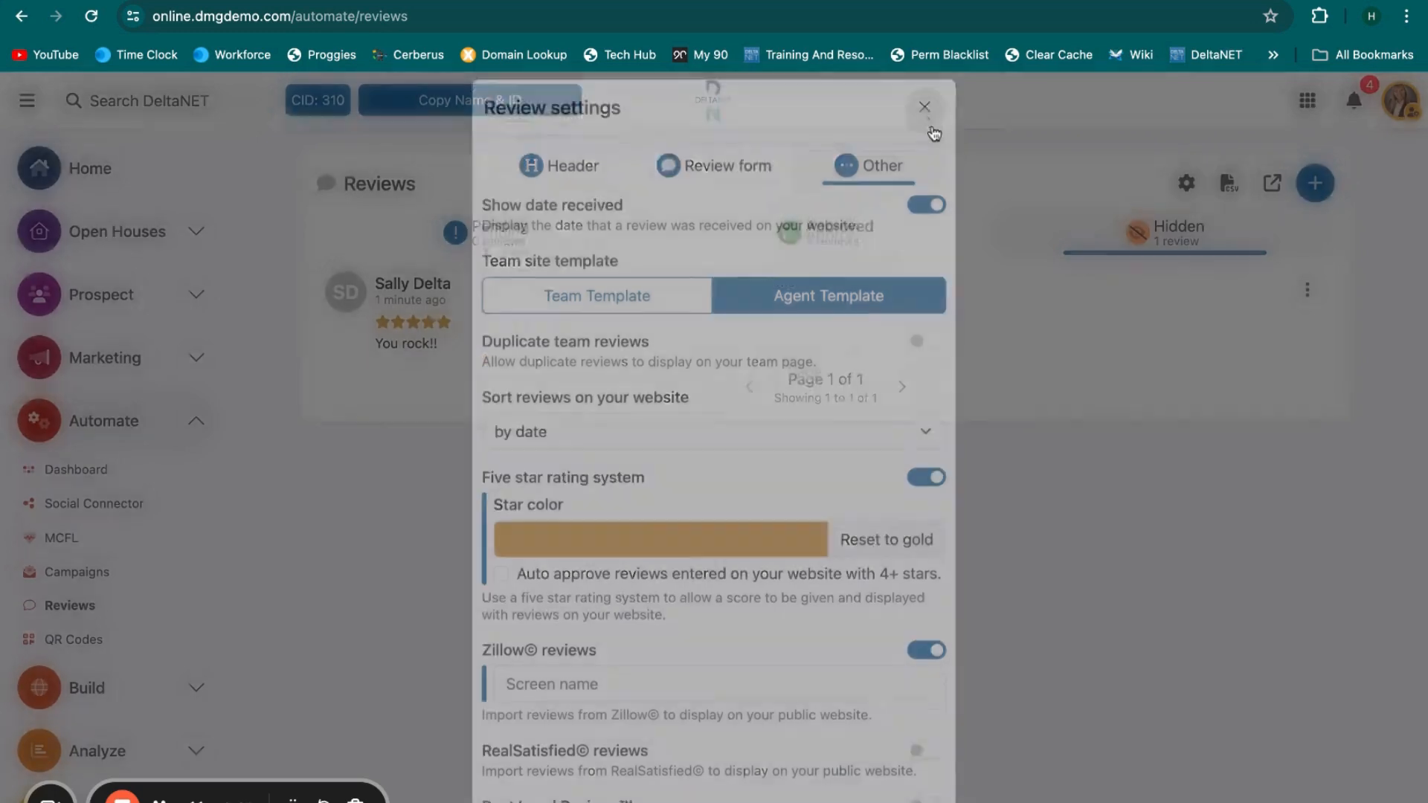